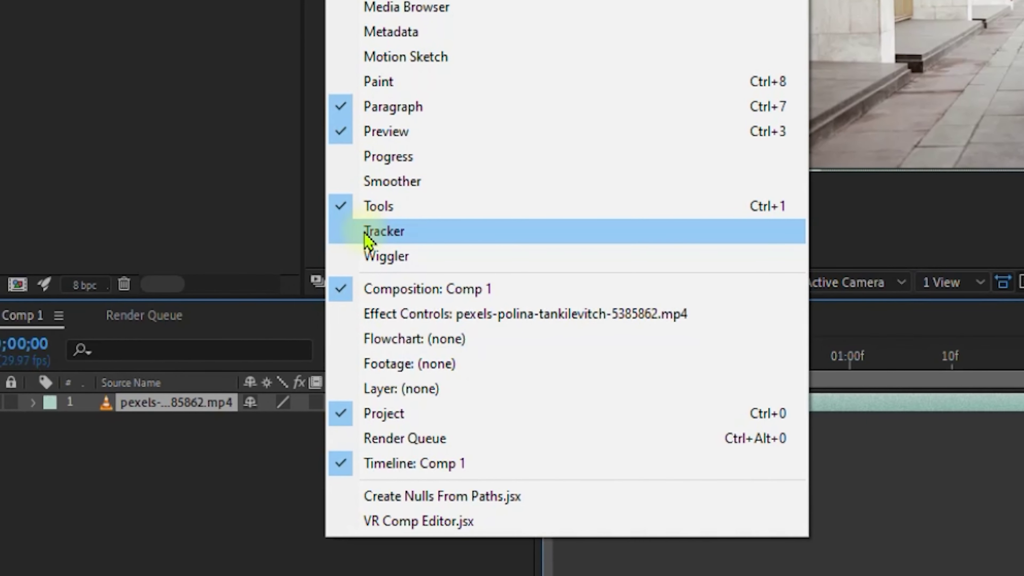
Show the Tracker and start Stabilize Motion on the footage layer.
{"action": "left_click", "coordinate": [365, 244]}
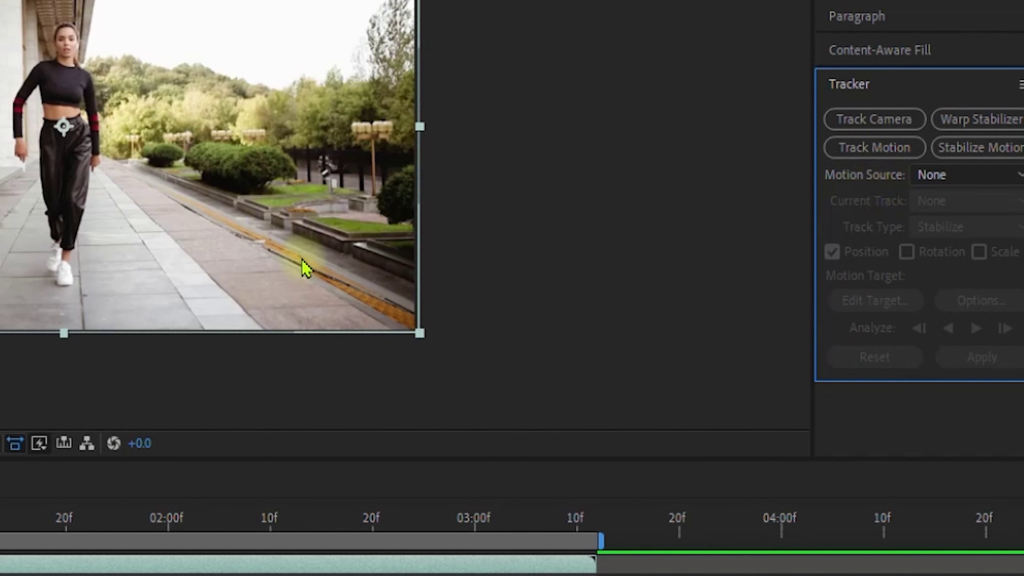
{"action": "left_click", "coordinate": [1000, 157]}
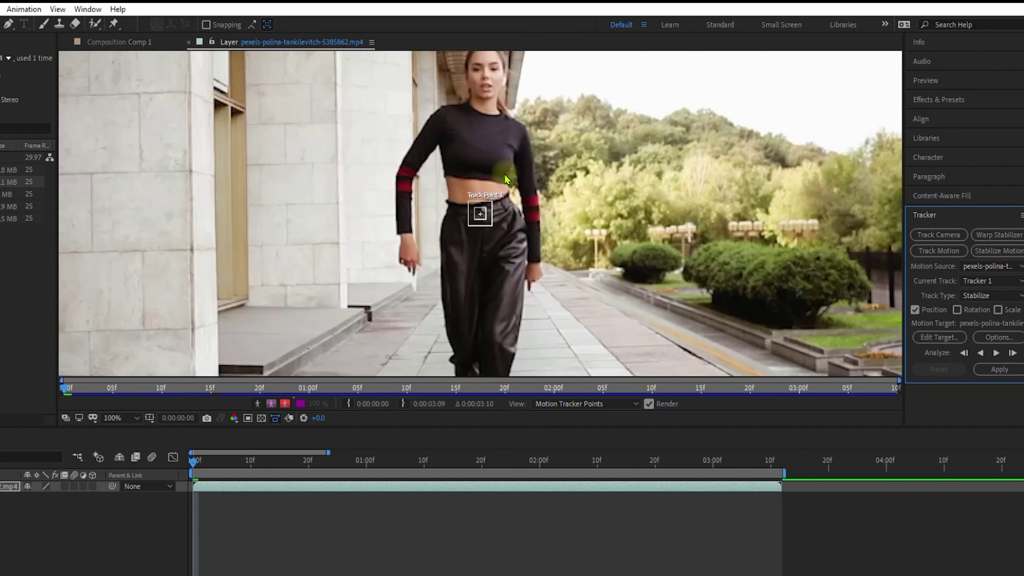
Move Track Point 1 onto the woman's face and enlarge its feature and search regions around the nose and mouth.
{"action": "key", "text": "period"}
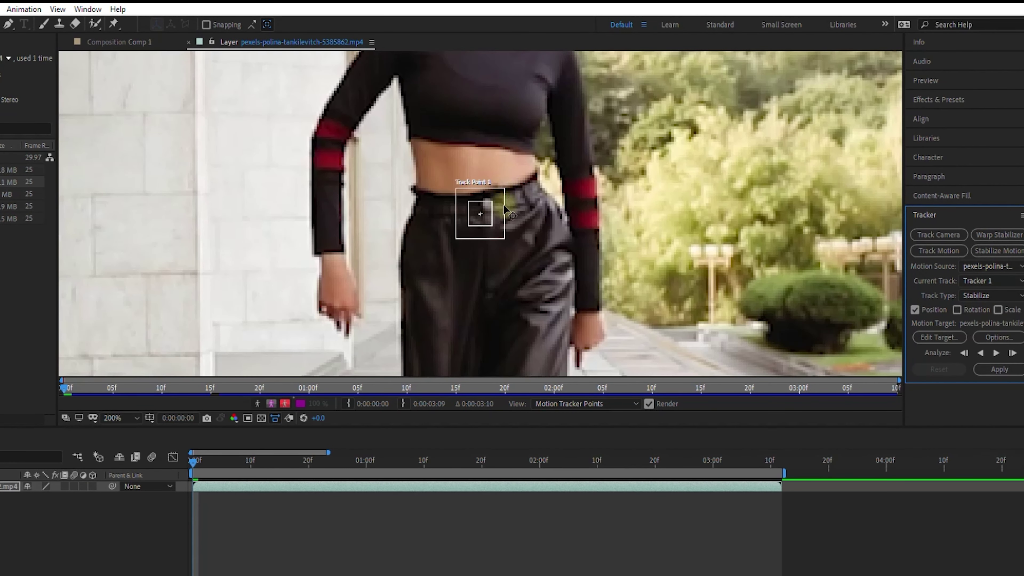
{"action": "key", "text": "comma"}
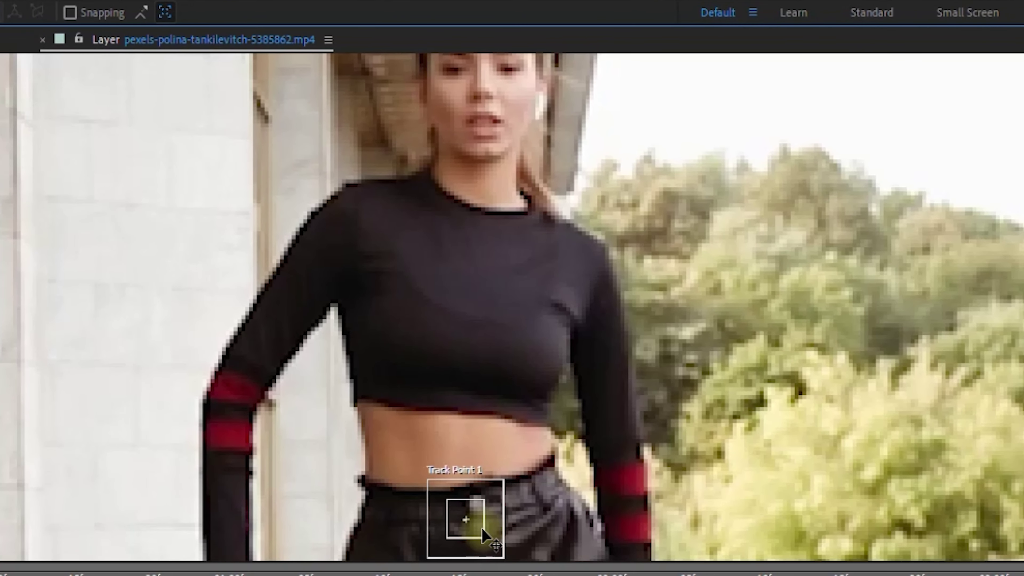
{"action": "left_click_drag", "start_coordinate": [483, 530], "coordinate": [500, 108]}
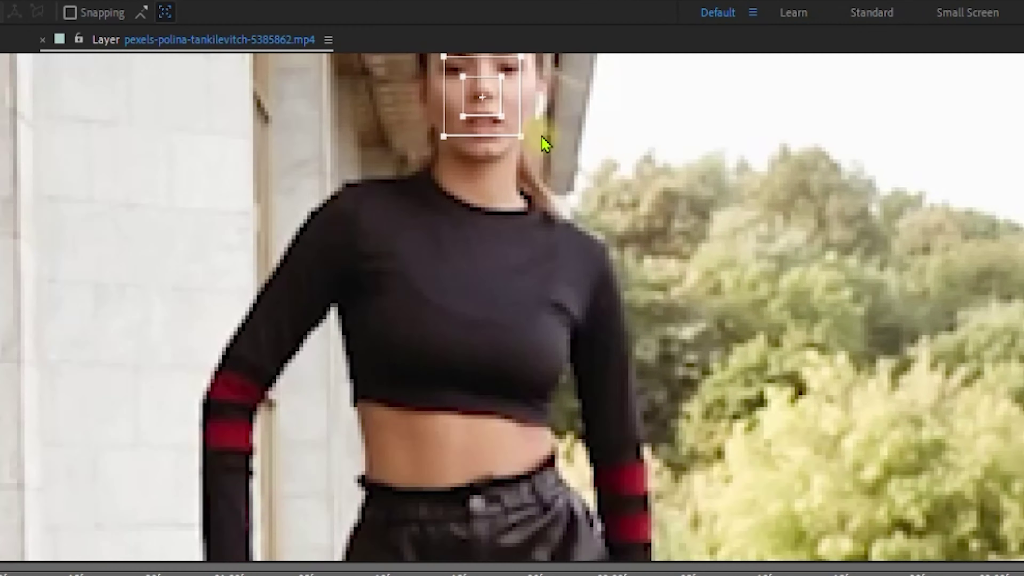
{"action": "scroll", "coordinate": [576, 292], "scroll_direction": "up", "scroll_amount": 1}
{"action": "left_click_drag", "start_coordinate": [542, 137], "coordinate": [560, 315]}
{"action": "scroll", "coordinate": [565, 322], "scroll_direction": "up", "scroll_amount": 1}
{"action": "left_click_drag", "start_coordinate": [571, 390], "coordinate": [607, 406]}
{"action": "left_click_drag", "start_coordinate": [656, 471], "coordinate": [669, 485]}
{"action": "scroll", "coordinate": [645, 464], "scroll_direction": "down", "scroll_amount": 1}
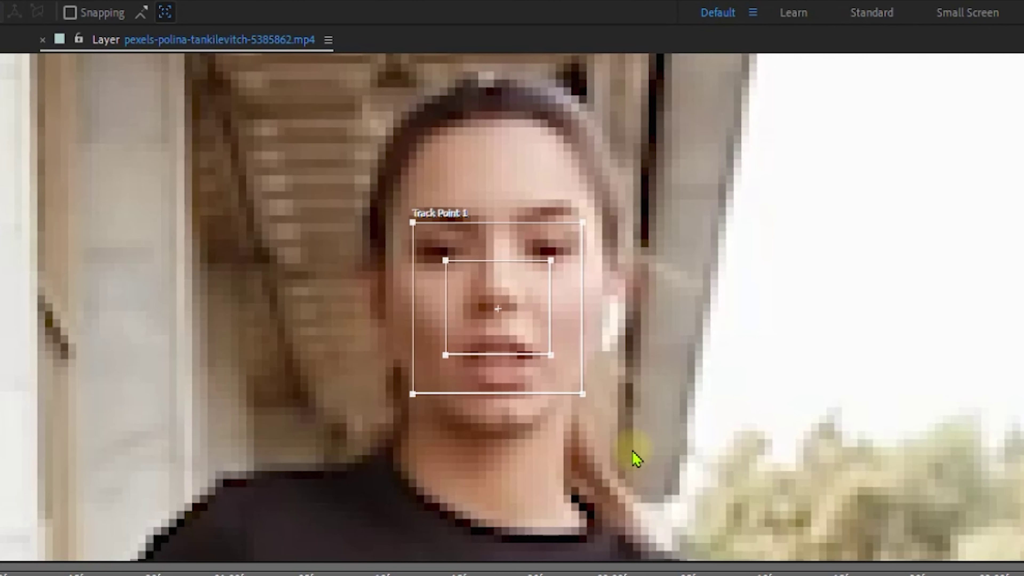
{"action": "mouse_move", "coordinate": [545, 334]}
{"action": "left_mouse_down"}
{"action": "mouse_move", "coordinate": [554, 334]}
{"action": "mouse_move", "coordinate": [532, 325]}
{"action": "left_mouse_up"}
{"action": "scroll", "coordinate": [612, 365], "scroll_direction": "down", "scroll_amount": 2}
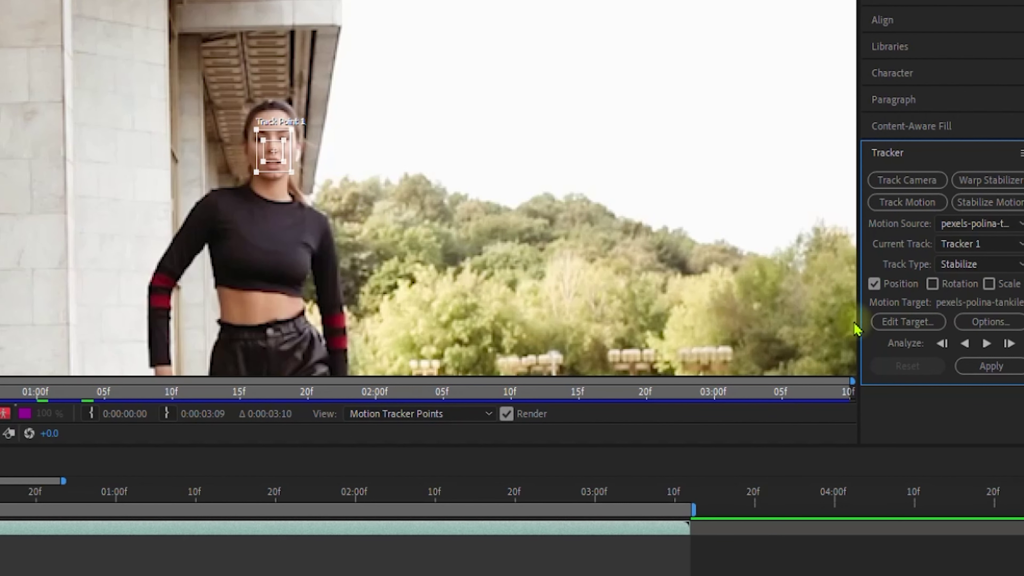
Set the motion tracker options to Adapt Feature when confidence falls below the threshold.
{"action": "left_click", "coordinate": [989, 325]}
{"action": "left_click", "coordinate": [190, 412]}
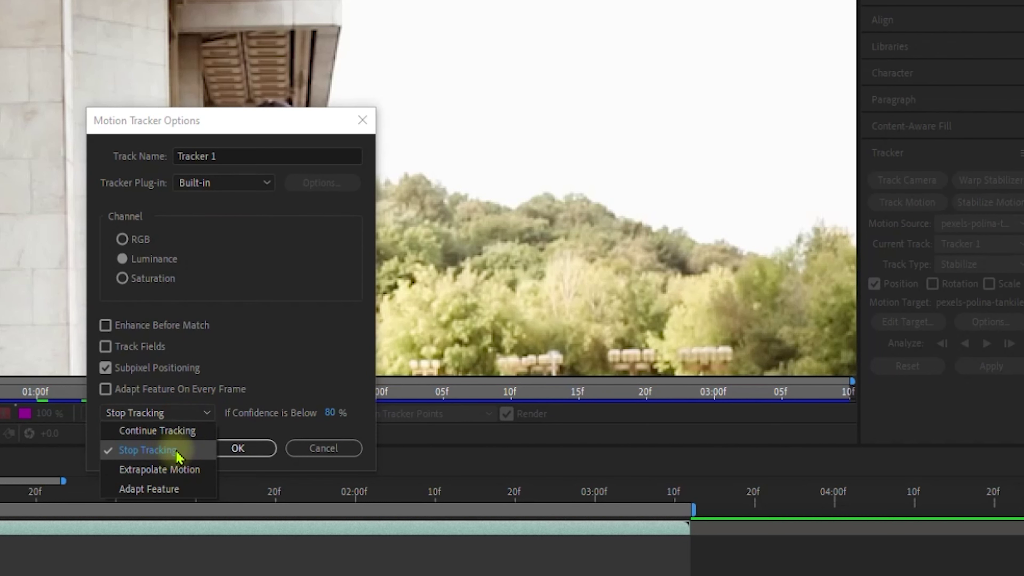
{"action": "left_click", "coordinate": [155, 488]}
{"action": "left_click", "coordinate": [246, 455]}
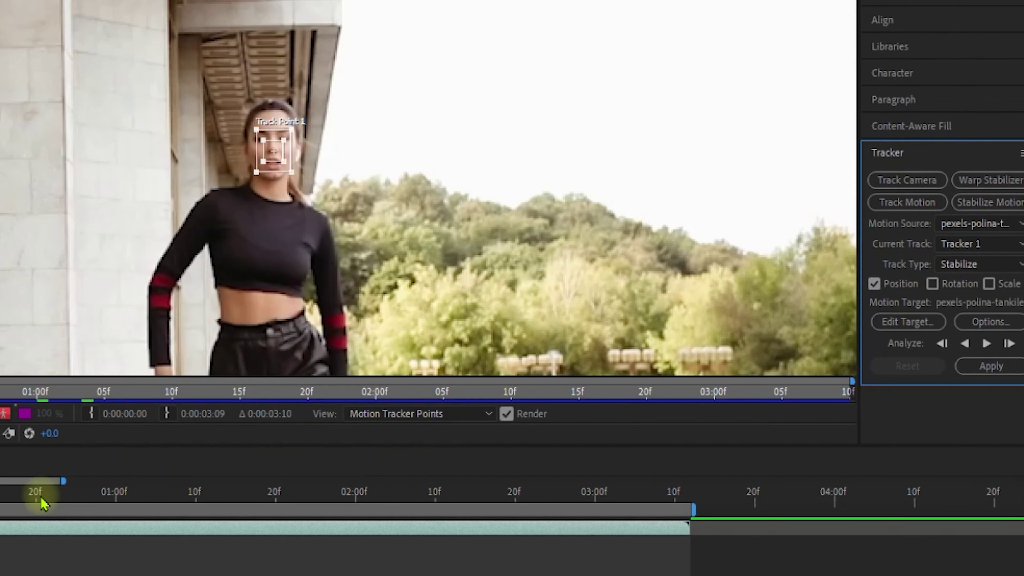
Return to the first frame and analyze the face track forward through the clip.
{"action": "left_click_drag", "start_coordinate": [43, 504], "coordinate": [2, 502]}
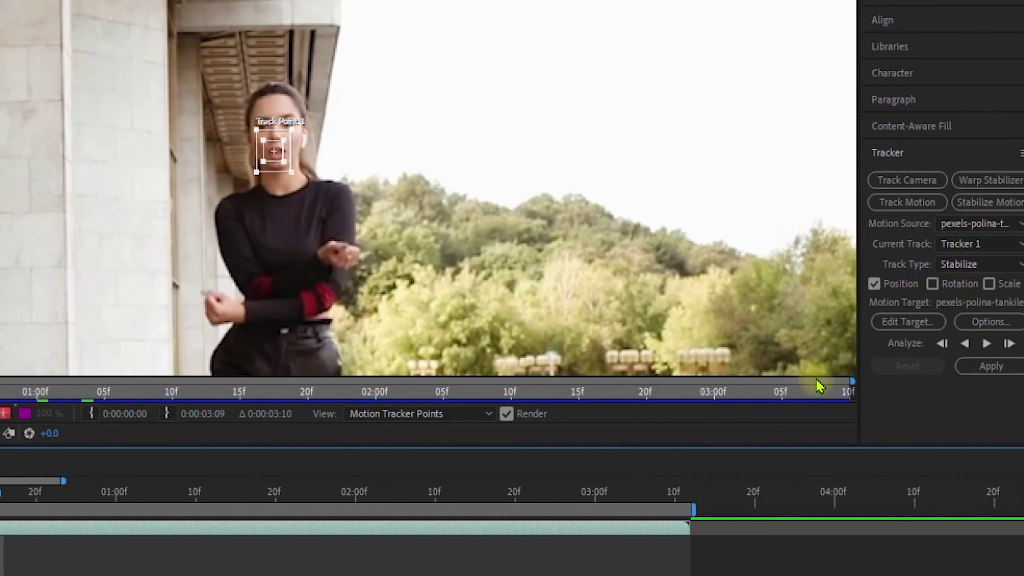
{"action": "left_click", "coordinate": [986, 345]}
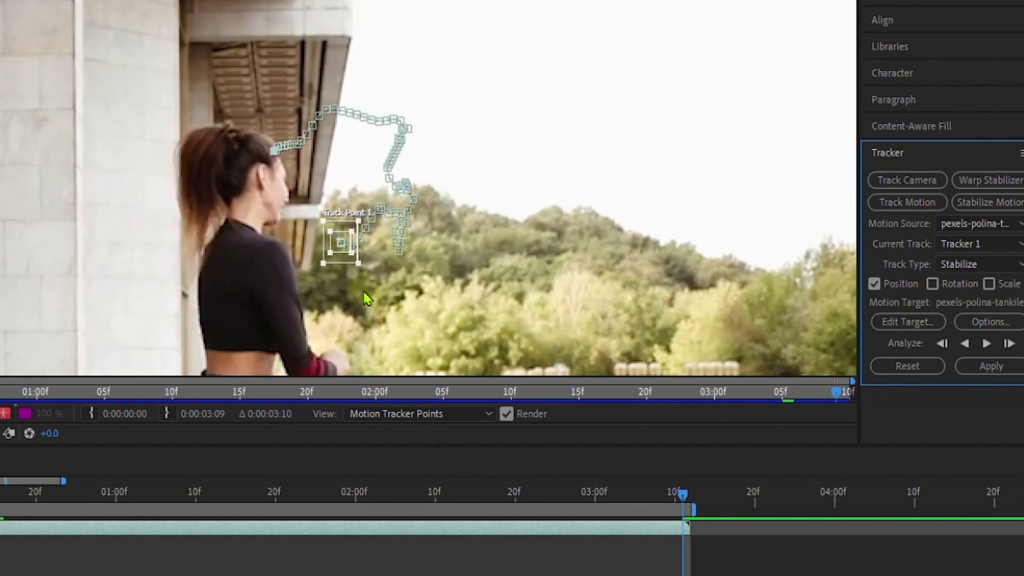
{"action": "key", "text": "space"}
Check the track around 01:00f, go back to the first frame and reset the tracker.
{"action": "left_click", "coordinate": [60, 470]}
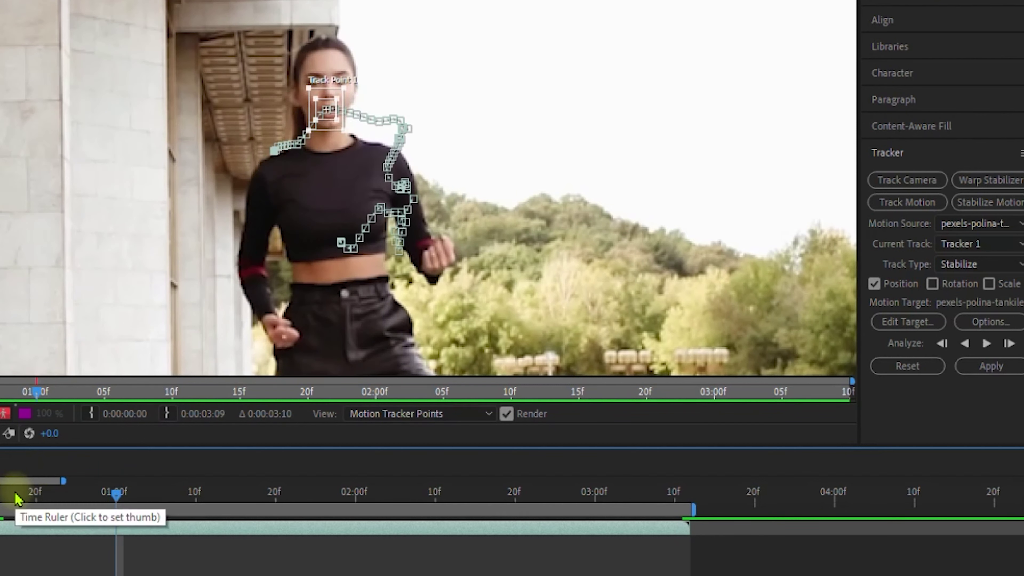
{"action": "left_click", "coordinate": [16, 500]}
{"action": "left_click", "coordinate": [893, 373]}
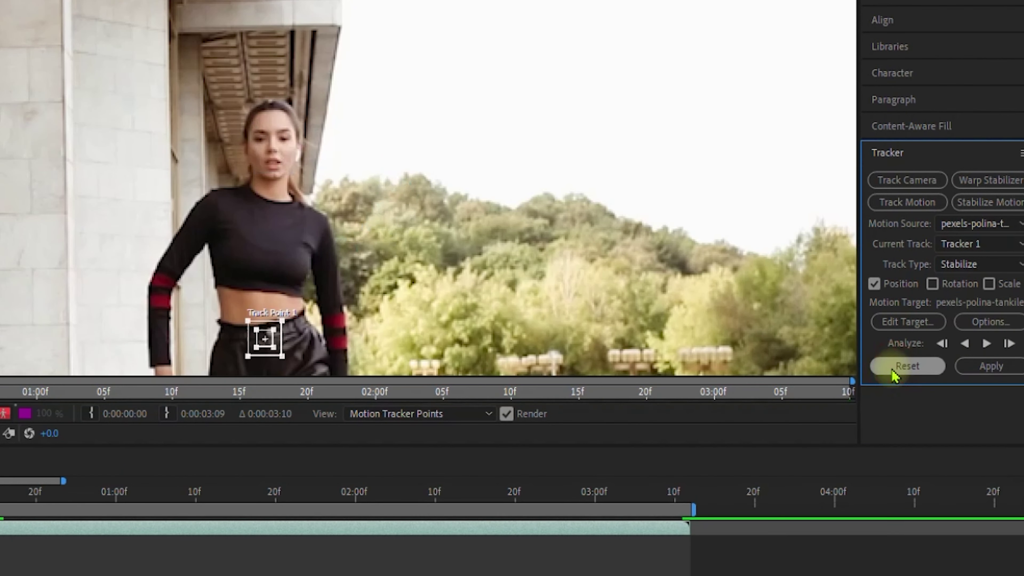
Set the motion tracker options to Stop Tracking when confidence falls below the threshold.
{"action": "left_click", "coordinate": [988, 322]}
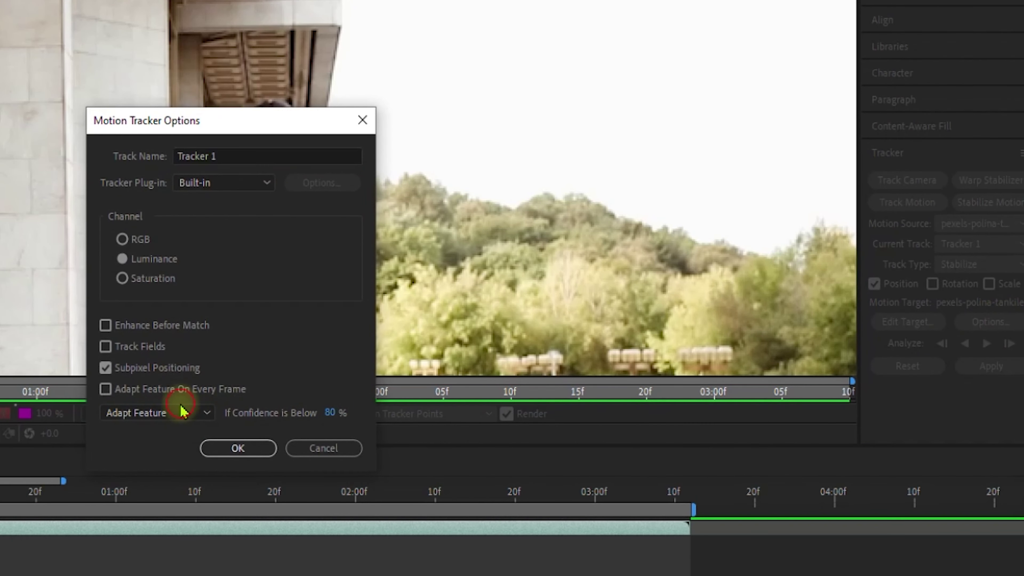
{"action": "left_click", "coordinate": [182, 409]}
{"action": "left_click", "coordinate": [149, 448]}
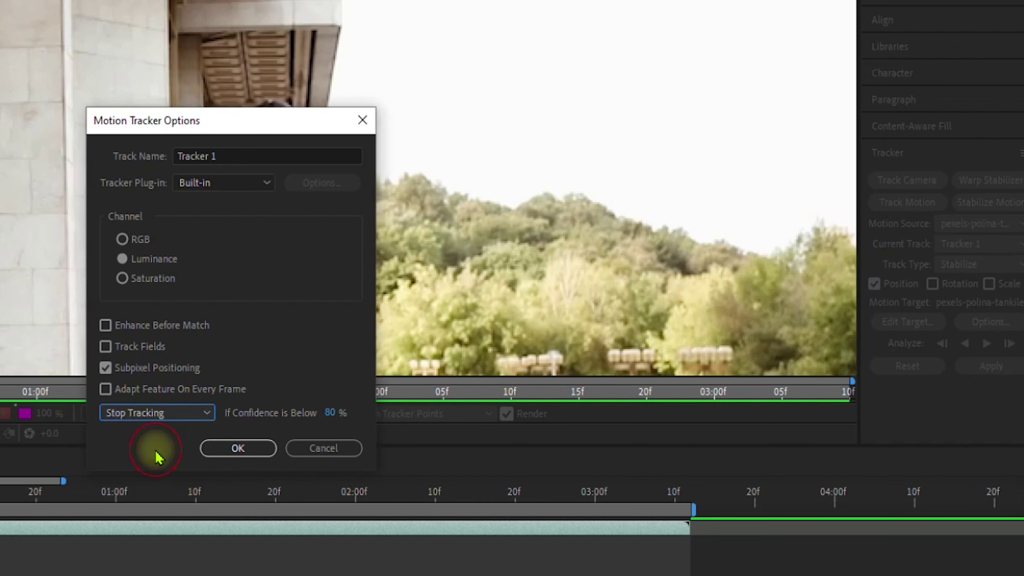
{"action": "left_click", "coordinate": [240, 448]}
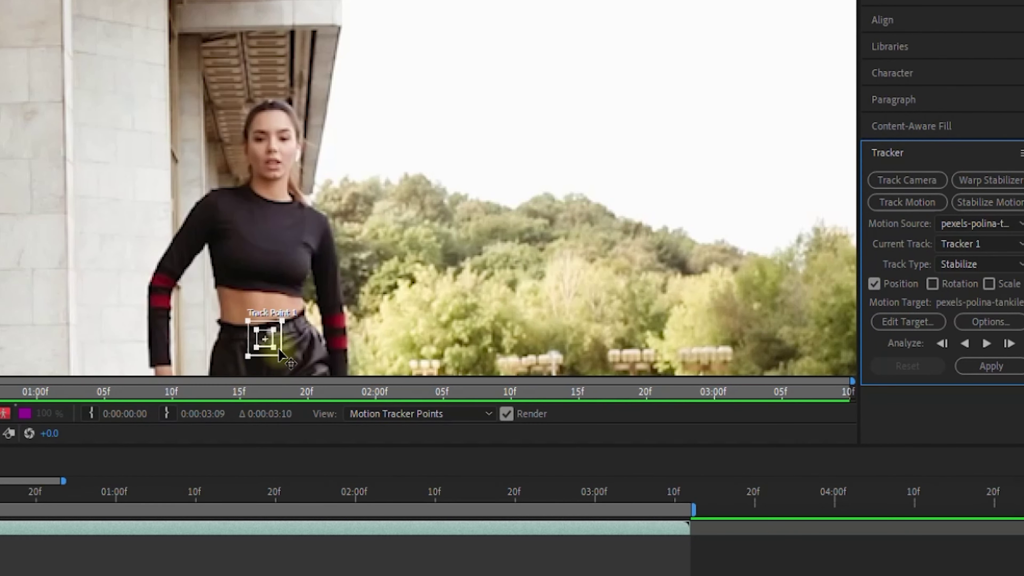
Place Track Point 1 over the woman's face with enlarged regions and analyze forward from the first frame.
{"action": "left_click_drag", "start_coordinate": [274, 344], "coordinate": [298, 178]}
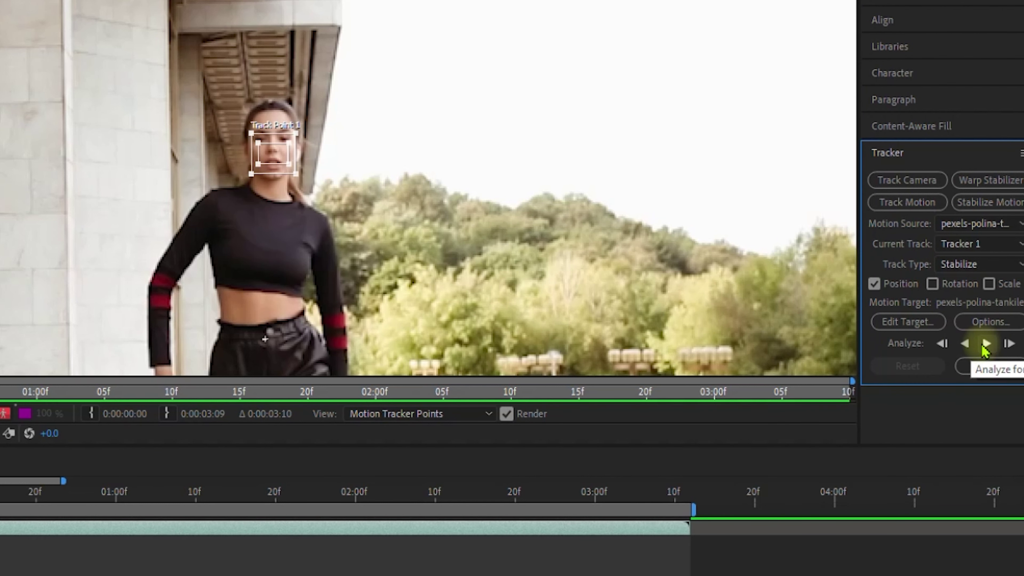
{"action": "left_click", "coordinate": [984, 346]}
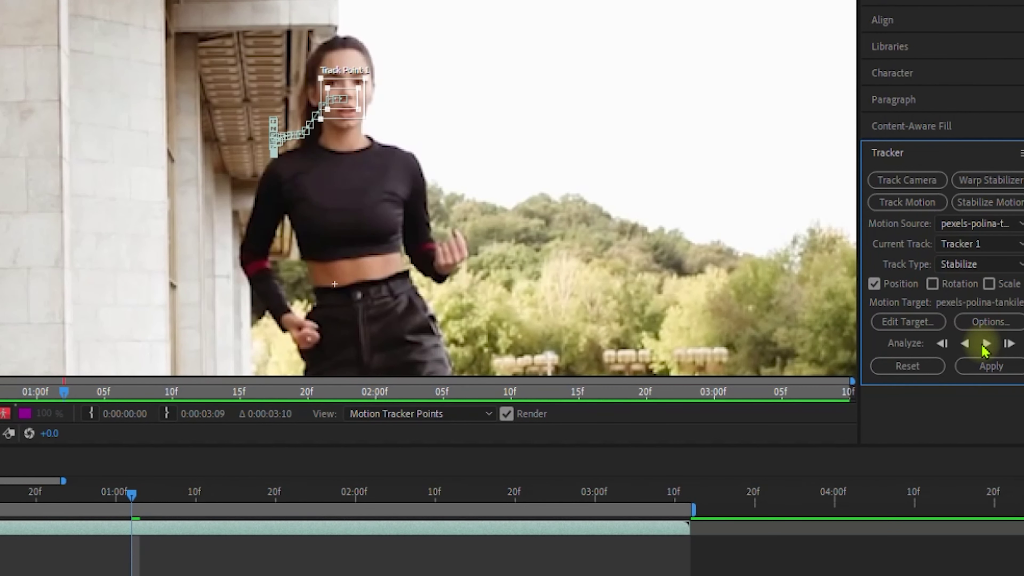
Re-centre Track Point 1 on the nose at about 01:02f and resume the forward analysis.
{"action": "scroll", "coordinate": [365, 82], "scroll_direction": "up", "scroll_amount": 2}
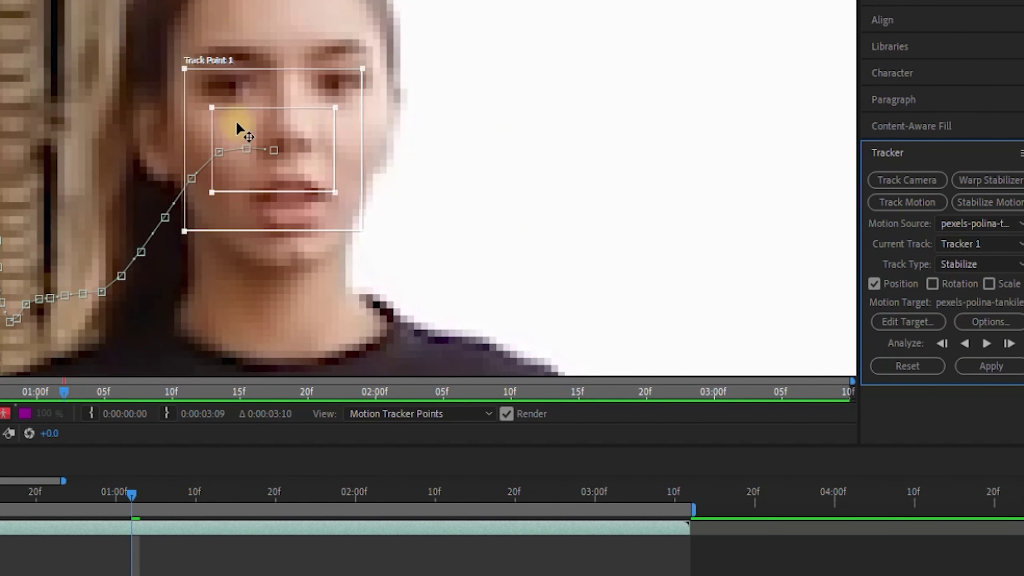
{"action": "left_click_drag", "start_coordinate": [309, 178], "coordinate": [321, 174]}
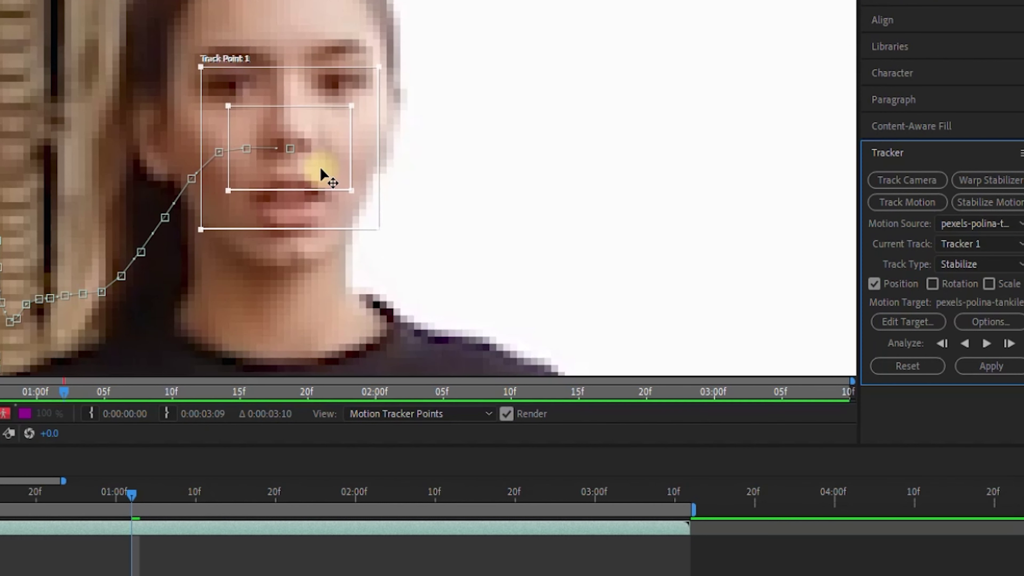
{"action": "scroll", "coordinate": [636, 242], "scroll_direction": "down", "scroll_amount": 3}
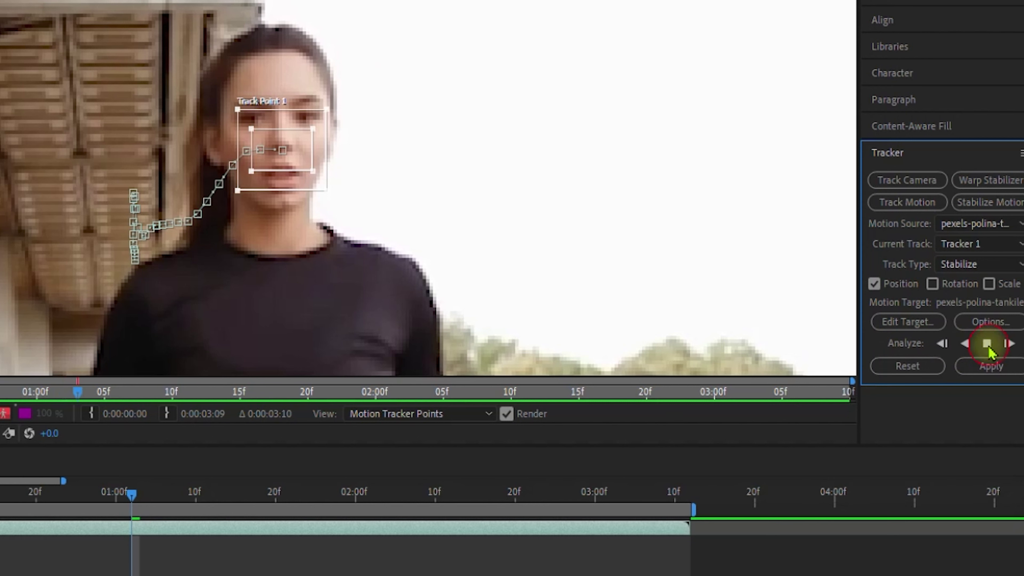
{"action": "left_click", "coordinate": [988, 347]}
Keep analyzing forward, moving Track Point 1 back onto the nose wherever it slips up to about 01:08f.
{"action": "scroll", "coordinate": [389, 174], "scroll_direction": "up", "scroll_amount": 1}
{"action": "left_click_drag", "start_coordinate": [309, 184], "coordinate": [389, 199]}
{"action": "left_click", "coordinate": [988, 345]}
{"action": "left_click", "coordinate": [988, 345]}
{"action": "left_click", "coordinate": [987, 344]}
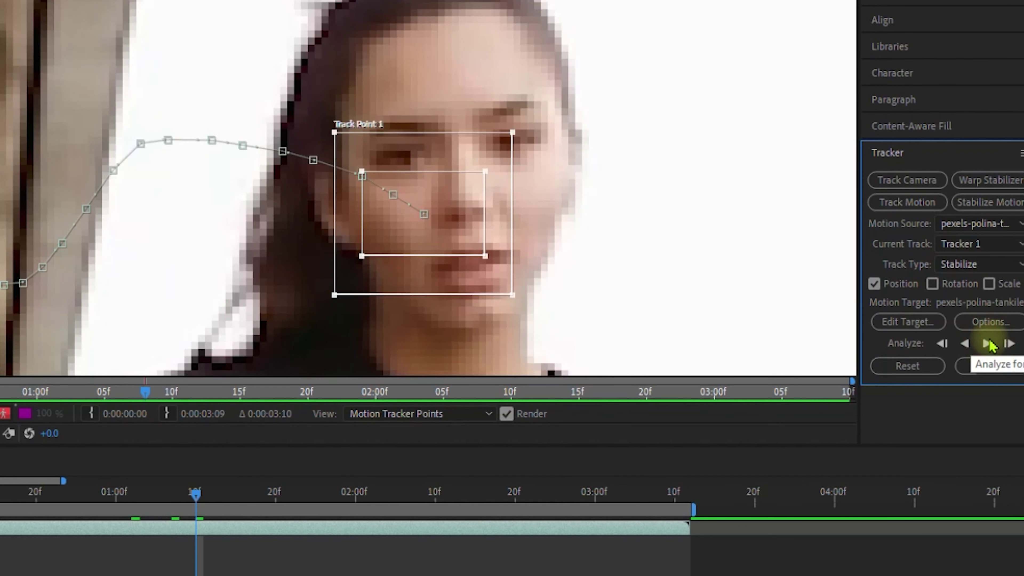
{"action": "left_click_drag", "start_coordinate": [448, 237], "coordinate": [488, 245]}
{"action": "left_click", "coordinate": [987, 344]}
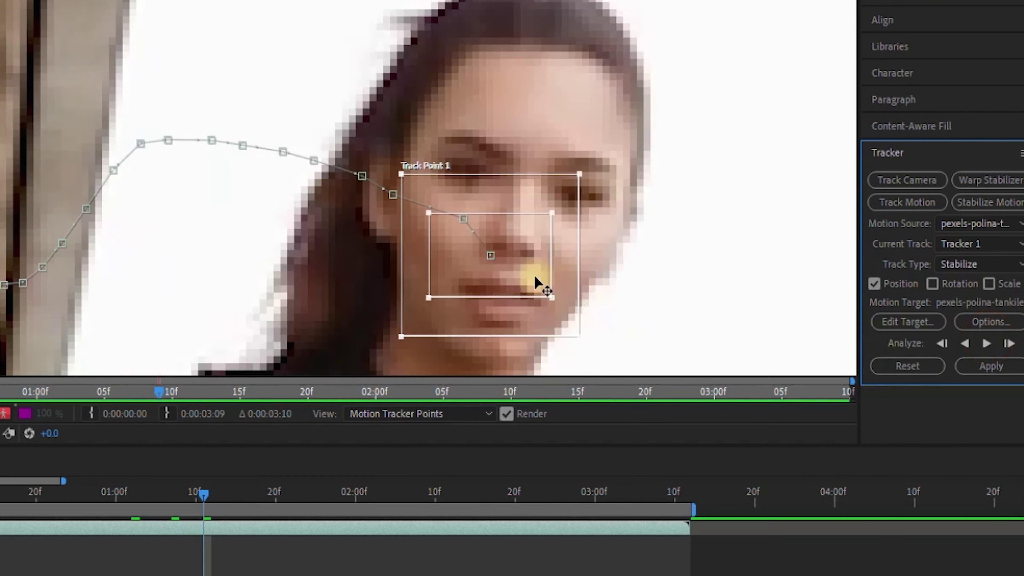
At about 01:09f, reposition Track Point 1 on the nose, reshape its feature region, enlarge its search region and analyze forward.
{"action": "left_click_drag", "start_coordinate": [573, 292], "coordinate": [565, 302]}
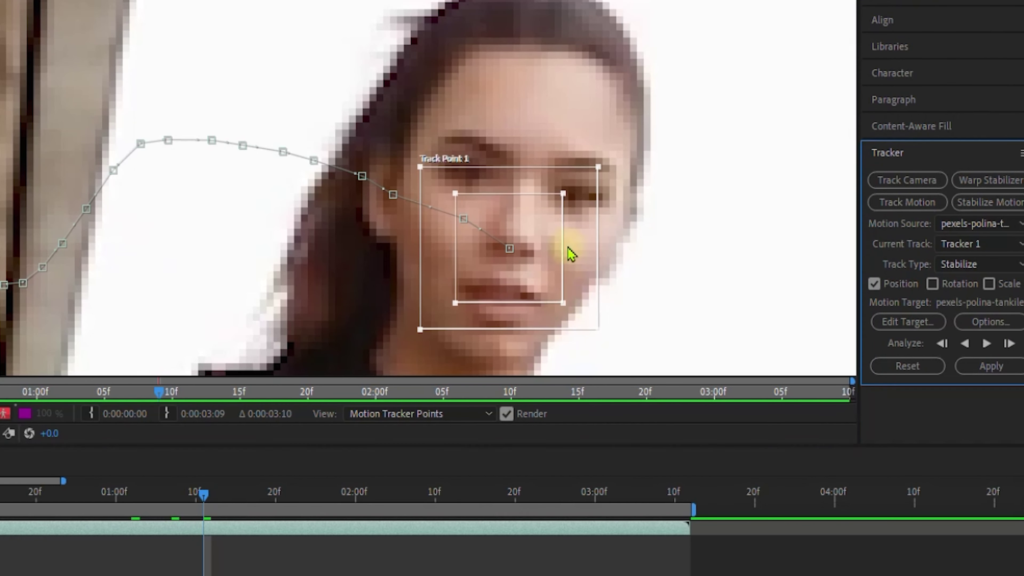
{"action": "left_click_drag", "start_coordinate": [595, 170], "coordinate": [615, 153]}
{"action": "left_click", "coordinate": [990, 344]}
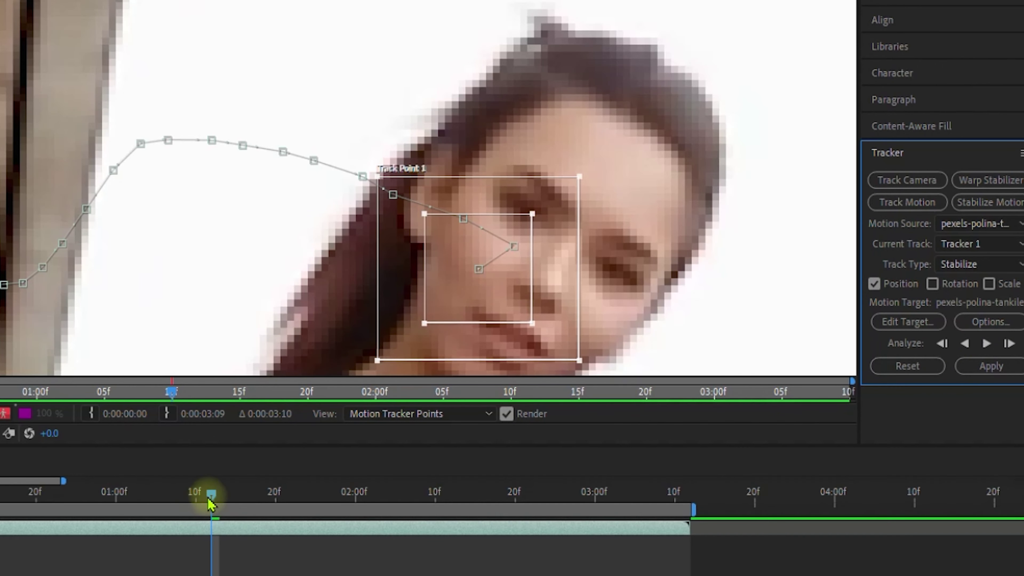
Go back to about 01:06f to check Track Point 1 against the face, and return to 01:10f.
{"action": "left_click_drag", "start_coordinate": [209, 500], "coordinate": [169, 495]}
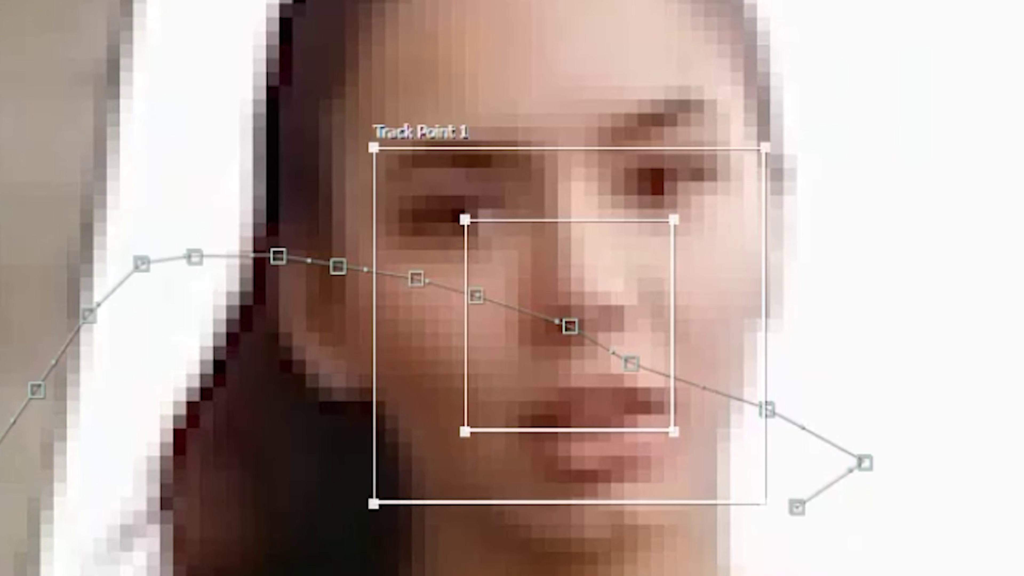
{"action": "mouse_move", "coordinate": [570, 327]}
{"action": "left_mouse_down"}
{"action": "mouse_move", "coordinate": [607, 319]}
{"action": "mouse_move", "coordinate": [584, 319]}
{"action": "left_mouse_up"}
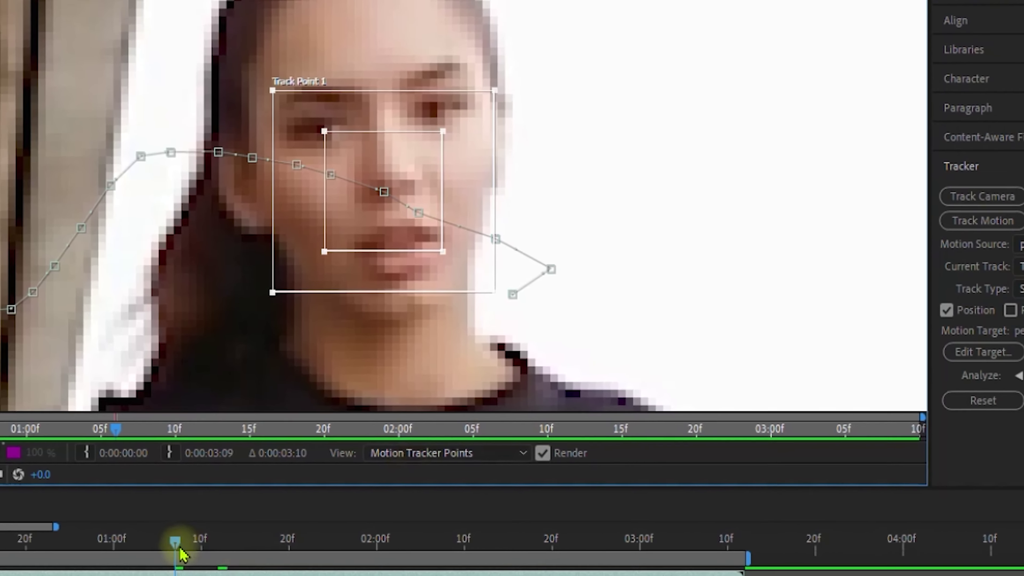
{"action": "left_click_drag", "start_coordinate": [180, 555], "coordinate": [226, 556]}
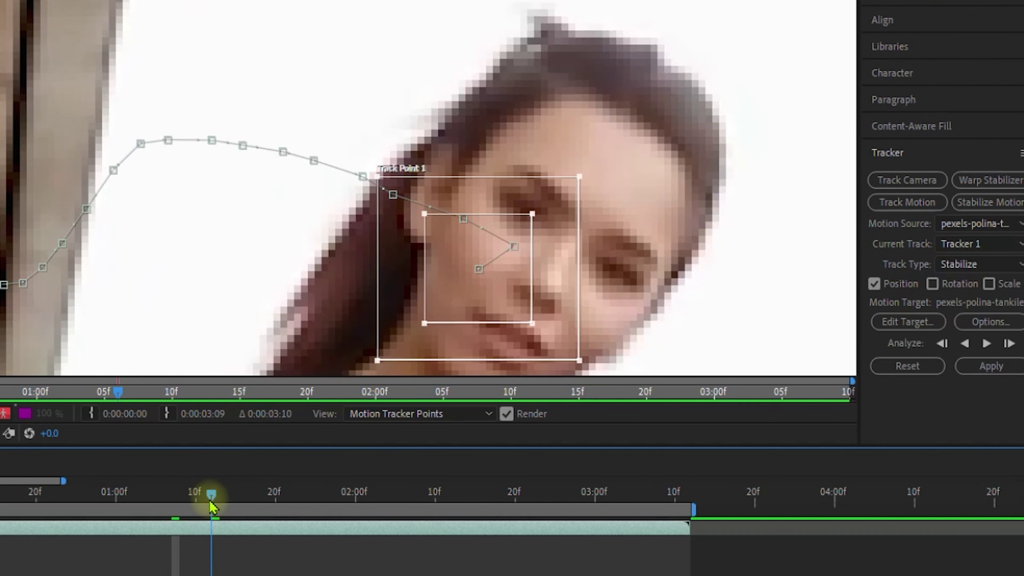
Resume the forward analysis from 01:10f and shift Track Point 1 onto the tilted face at about 01:14f.
{"action": "left_click", "coordinate": [987, 343]}
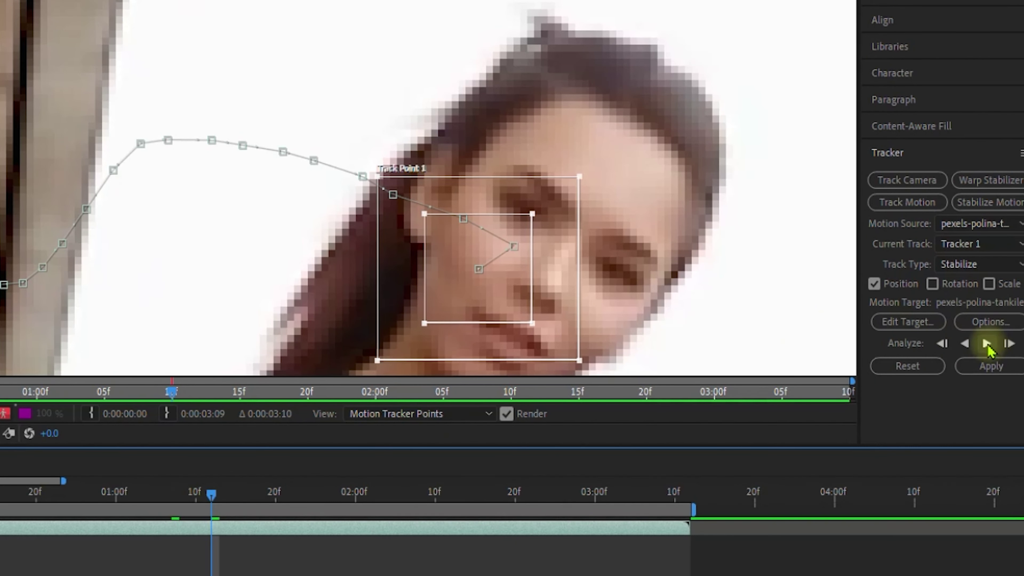
{"action": "scroll", "coordinate": [163, 342], "scroll_direction": "up", "scroll_amount": 1}
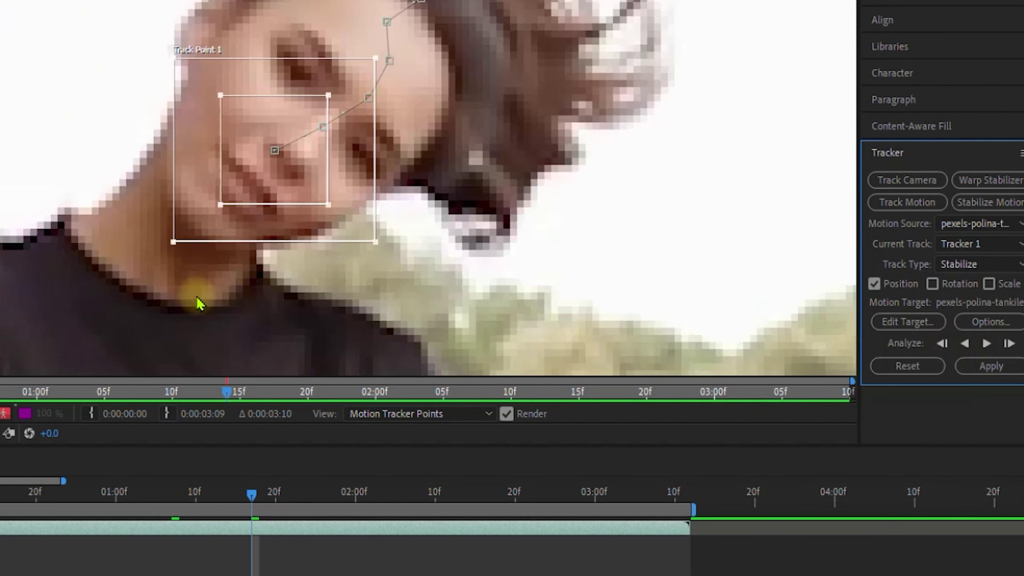
{"action": "left_click_drag", "start_coordinate": [282, 191], "coordinate": [293, 197]}
{"action": "left_click", "coordinate": [986, 343]}
{"action": "left_click", "coordinate": [278, 165]}
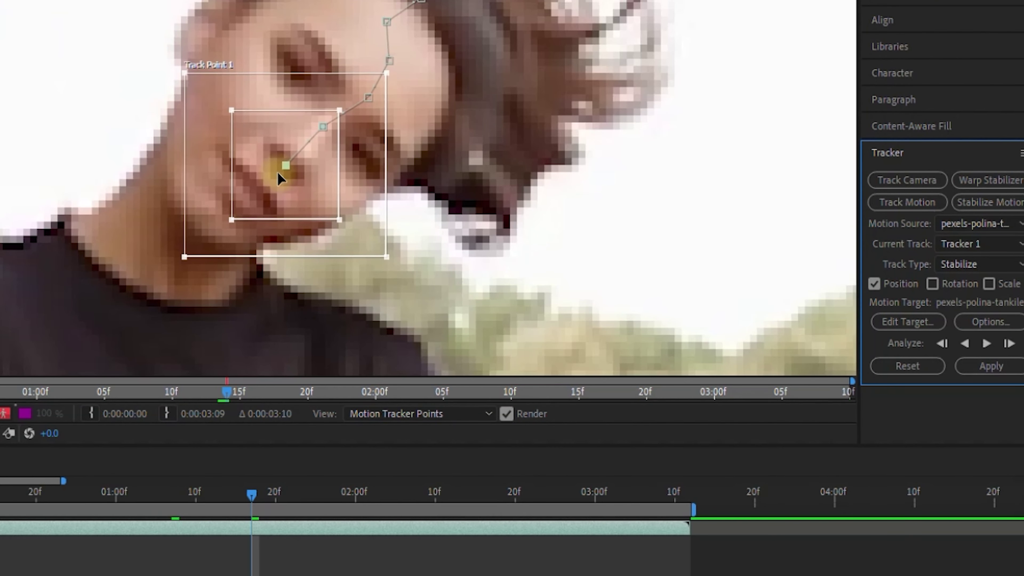
Analyze forward and re-centre Track Point 1 on the nose at about 01:15f and 01:16f.
{"action": "left_click", "coordinate": [987, 344]}
{"action": "left_click_drag", "start_coordinate": [265, 220], "coordinate": [236, 205]}
{"action": "left_click", "coordinate": [987, 343]}
{"action": "left_click_drag", "start_coordinate": [176, 236], "coordinate": [151, 219]}
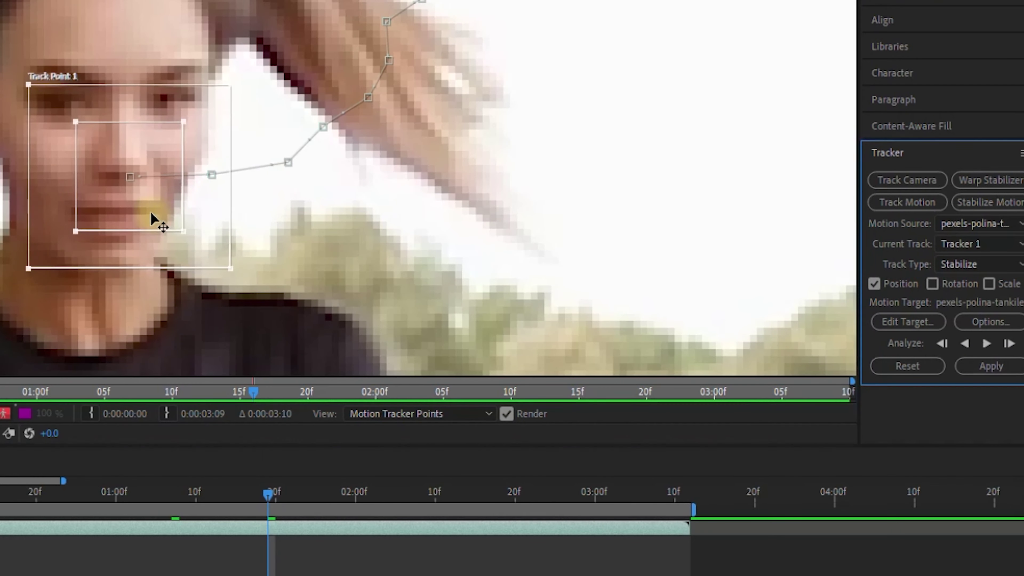
Analyze one frame forward, realign Track Point 1 with the nose at about 01:17f and continue the analysis.
{"action": "left_click", "coordinate": [1008, 351]}
{"action": "left_click_drag", "start_coordinate": [311, 142], "coordinate": [254, 149]}
{"action": "left_click", "coordinate": [988, 345]}
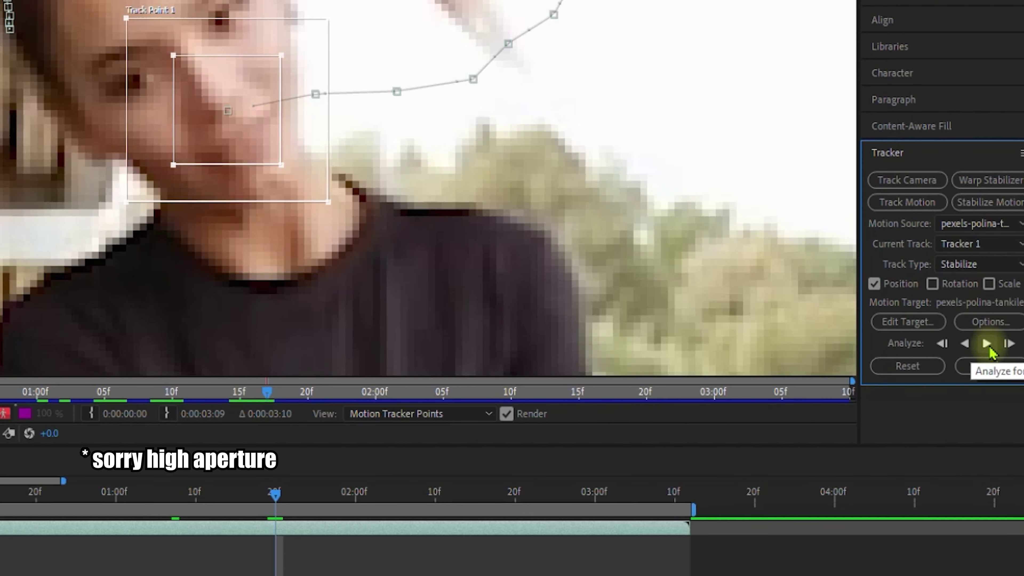
Continue analyzing forward and move Track Point 1 from the mouth area back up to the nose where tracking stops.
{"action": "left_click", "coordinate": [988, 345]}
{"action": "left_click", "coordinate": [988, 345]}
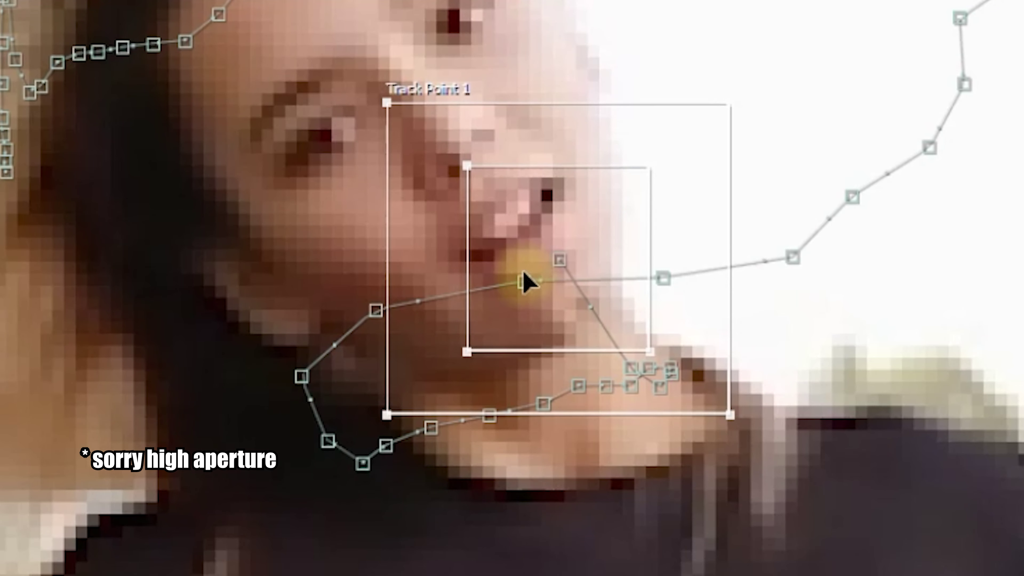
{"action": "left_click_drag", "start_coordinate": [523, 255], "coordinate": [468, 201]}
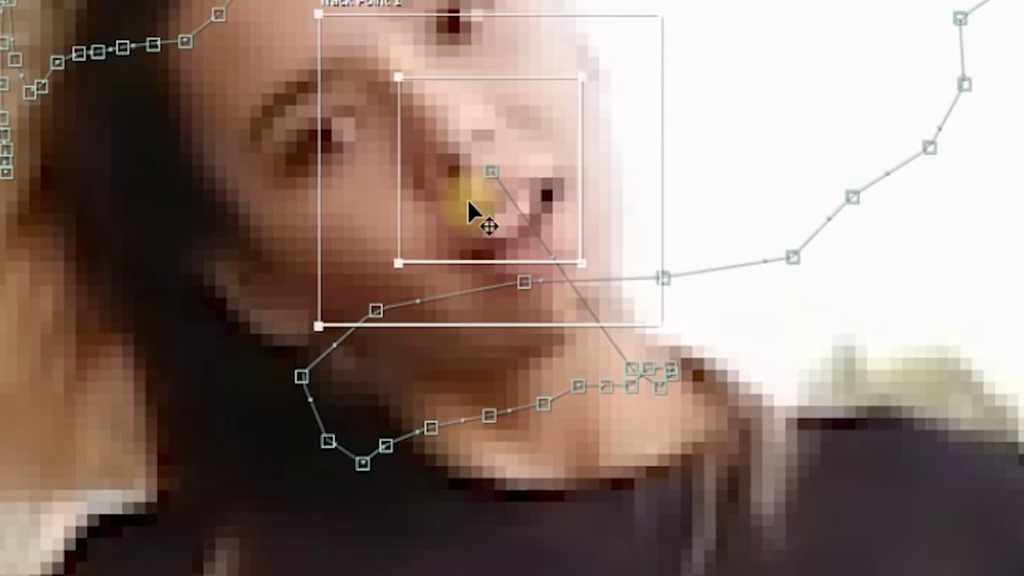
Keep Track Point 1 aligned on the woman's nose and continue the forward analysis through the rest of the clip.
{"action": "left_click", "coordinate": [594, 373]}
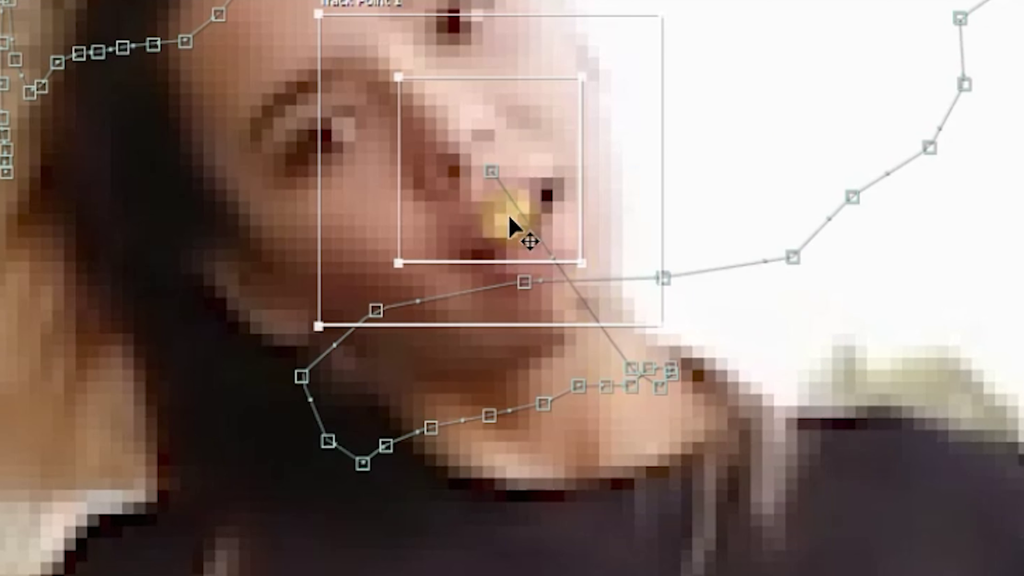
{"action": "scroll", "coordinate": [840, 516], "scroll_direction": "down", "scroll_amount": 1}
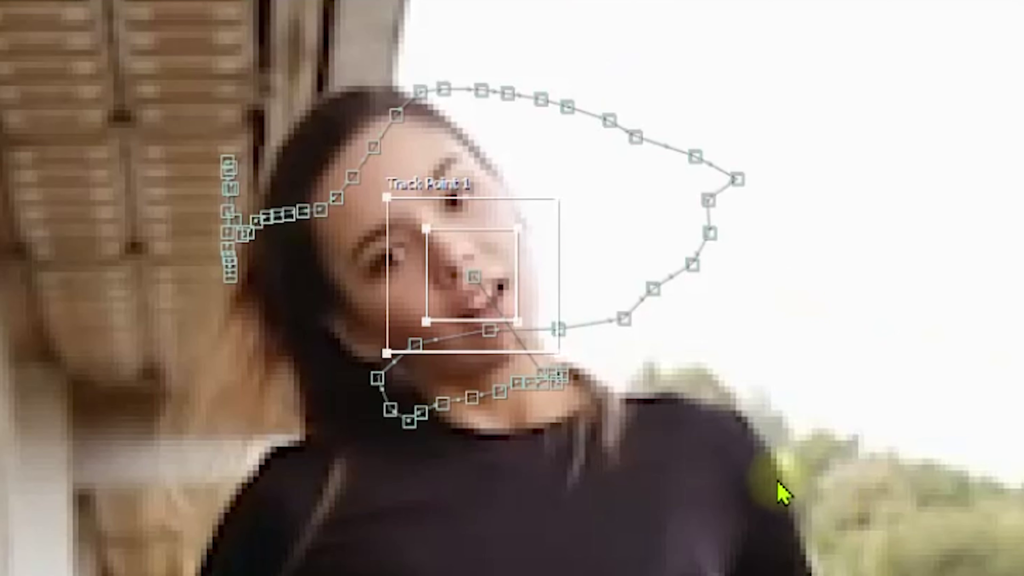
{"action": "left_click", "coordinate": [405, 421]}
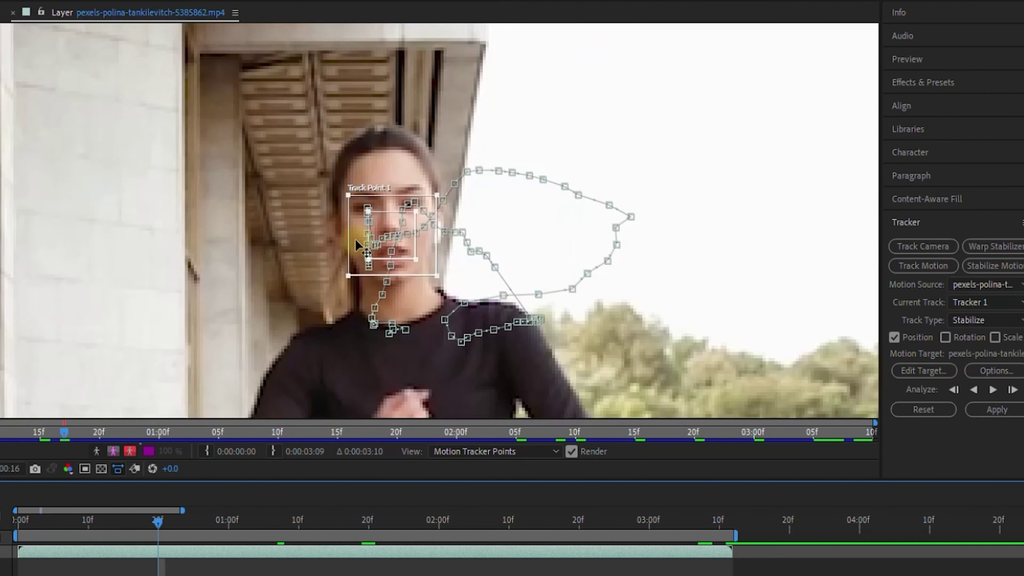
Go to the frame at about 01:18f and shift the tracked path point slightly so it sits on the nose.
{"action": "left_click_drag", "start_coordinate": [157, 522], "coordinate": [386, 573]}
{"action": "scroll", "coordinate": [433, 325], "scroll_direction": "up", "scroll_amount": 2}
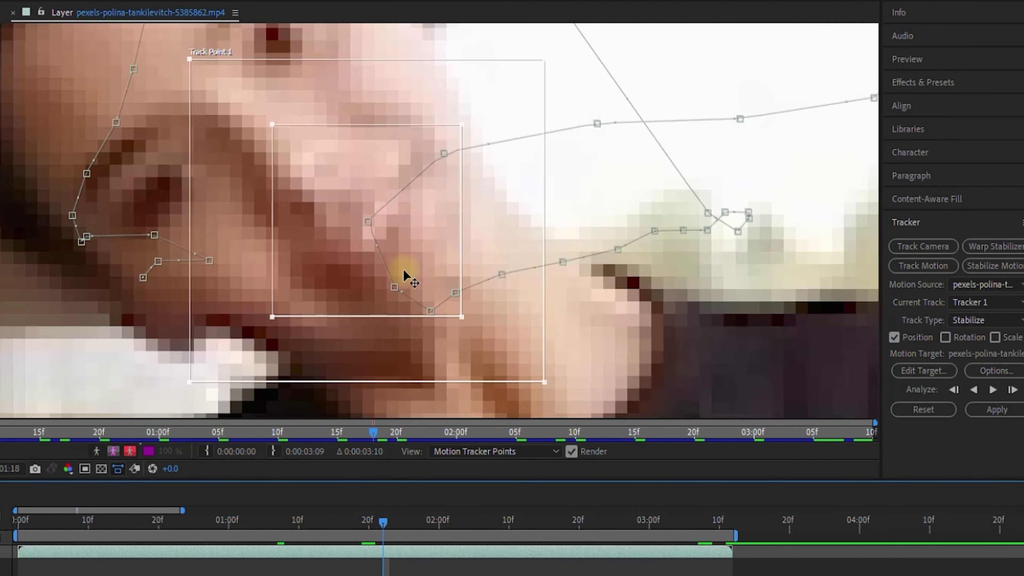
{"action": "scroll", "coordinate": [405, 274], "scroll_direction": "down", "scroll_amount": 1}
{"action": "left_click", "coordinate": [367, 221]}
{"action": "left_click_drag", "start_coordinate": [366, 220], "coordinate": [346, 211]}
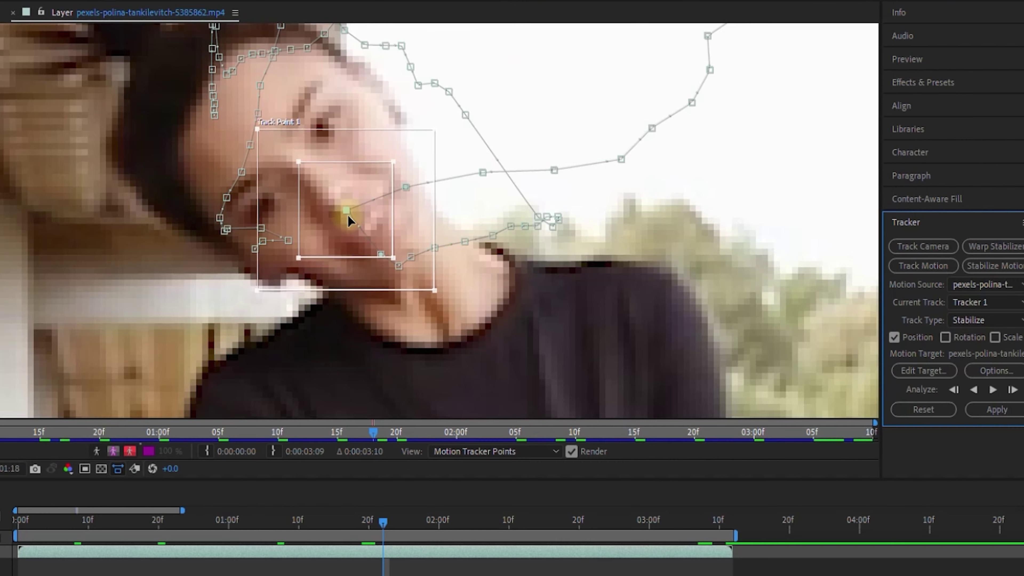
Return to the first frame and apply the stabilization to the layer in both X and Y dimensions.
{"action": "scroll", "coordinate": [381, 229], "scroll_direction": "down", "scroll_amount": 1}
{"action": "left_click_drag", "start_coordinate": [377, 518], "coordinate": [215, 552]}
{"action": "key", "text": "Home"}
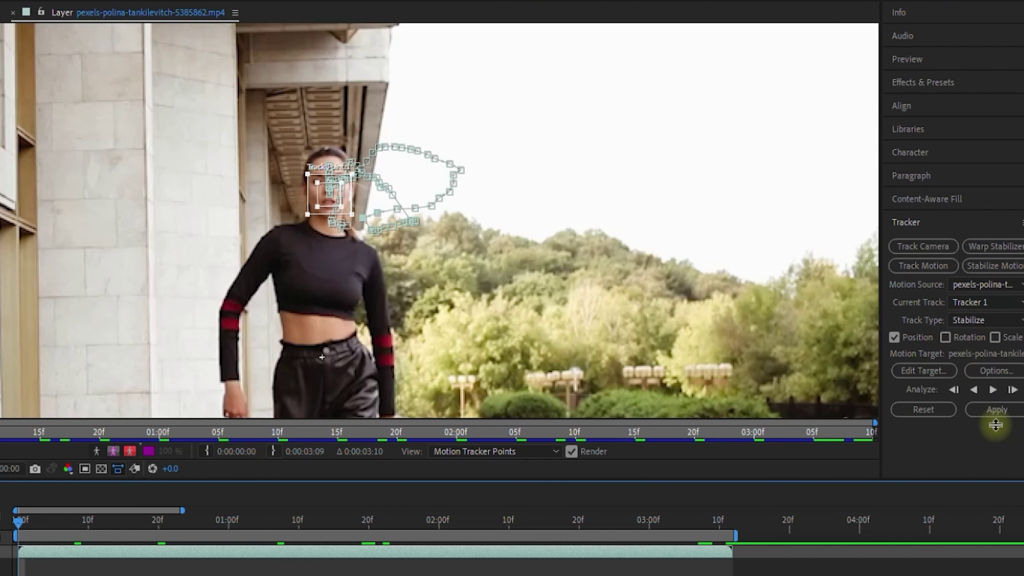
{"action": "left_click", "coordinate": [995, 416]}
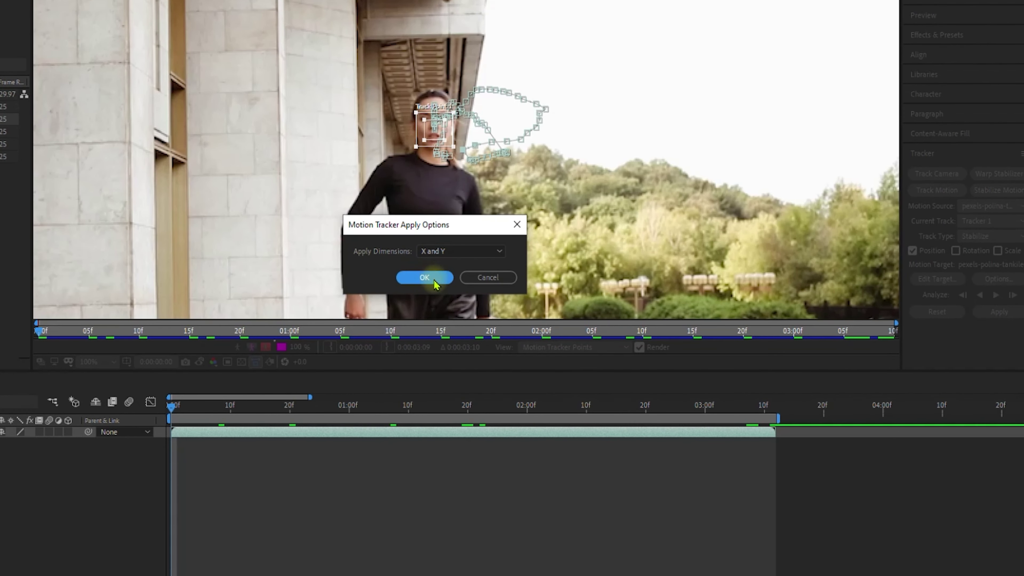
{"action": "left_click", "coordinate": [435, 282]}
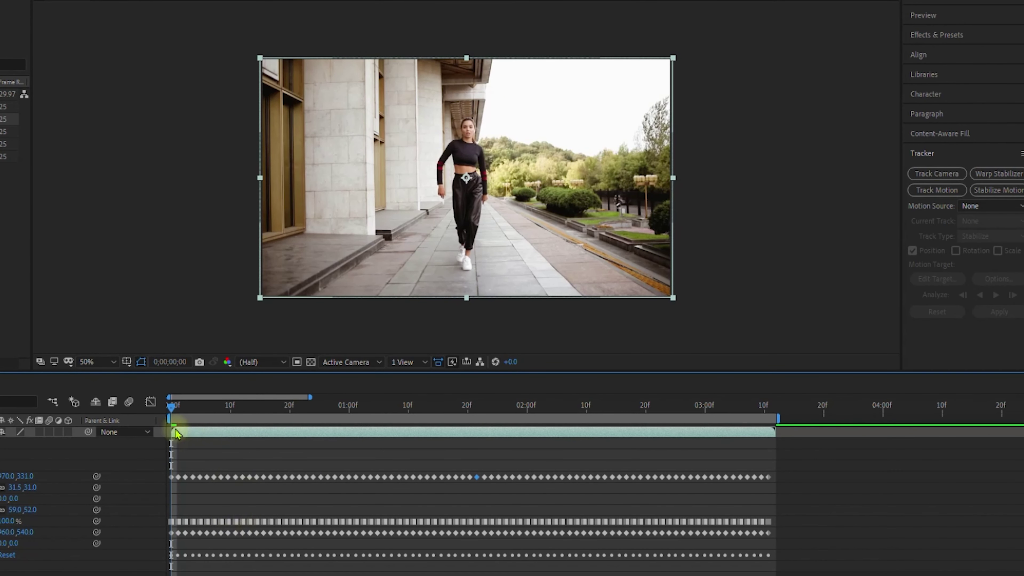
Collapse the layer's keyframed properties and preview the stabilized clip from the first frame.
{"action": "left_click", "coordinate": [225, 413]}
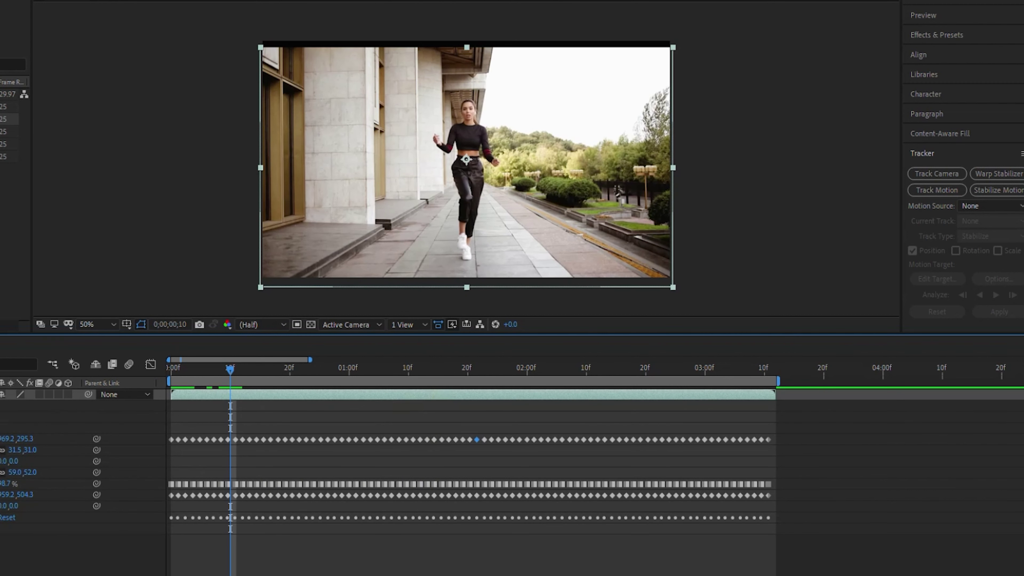
{"action": "key", "text": "u"}
{"action": "left_click", "coordinate": [231, 438]}
{"action": "left_click", "coordinate": [171, 369]}
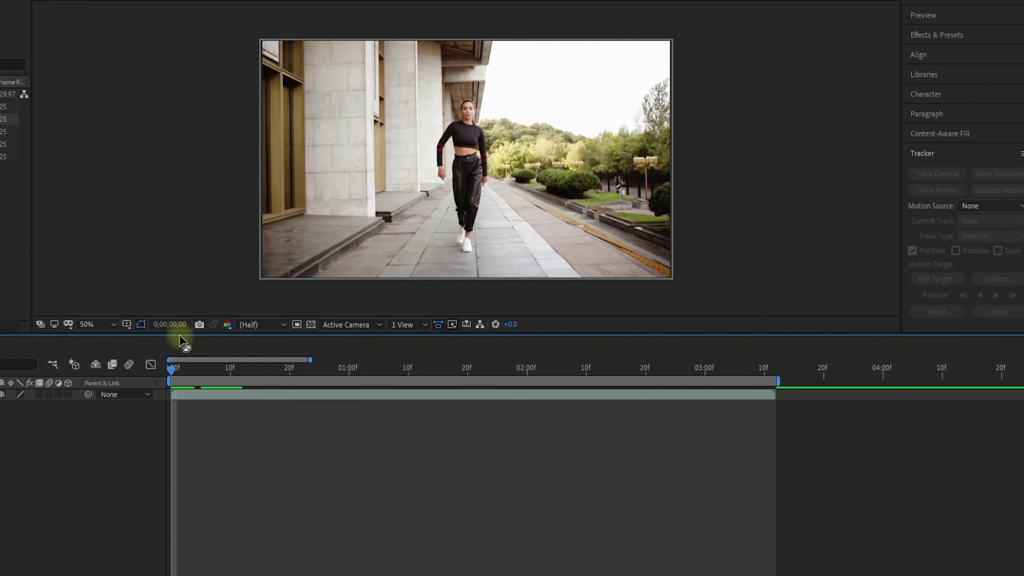
{"action": "left_click_drag", "start_coordinate": [177, 341], "coordinate": [180, 410]}
{"action": "key", "text": "space"}
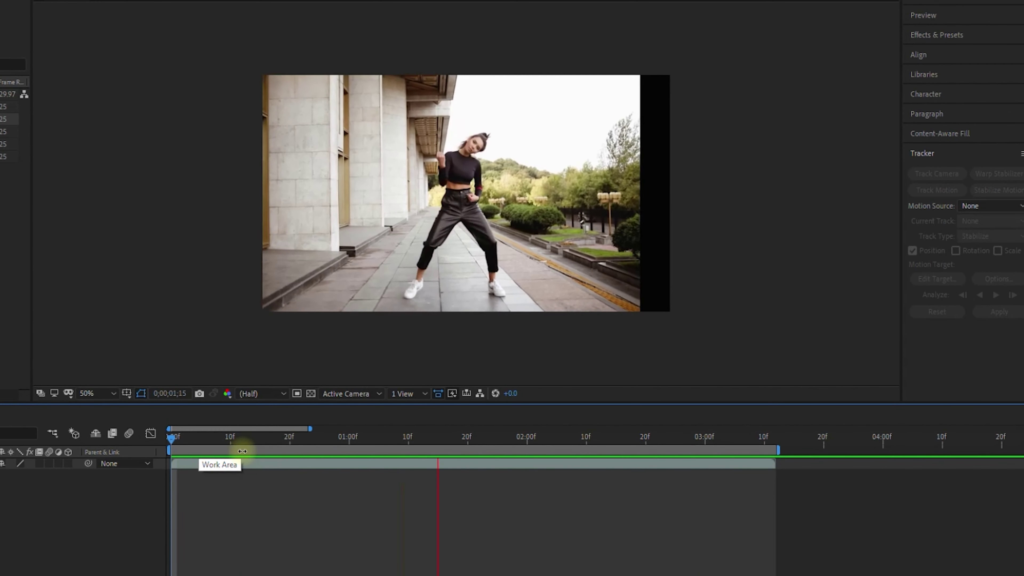
{"action": "key", "text": "space"}
Scale up the footage layer at 01:06f to cover the black edges and play the result.
{"action": "left_click_drag", "start_coordinate": [259, 437], "coordinate": [385, 437]}
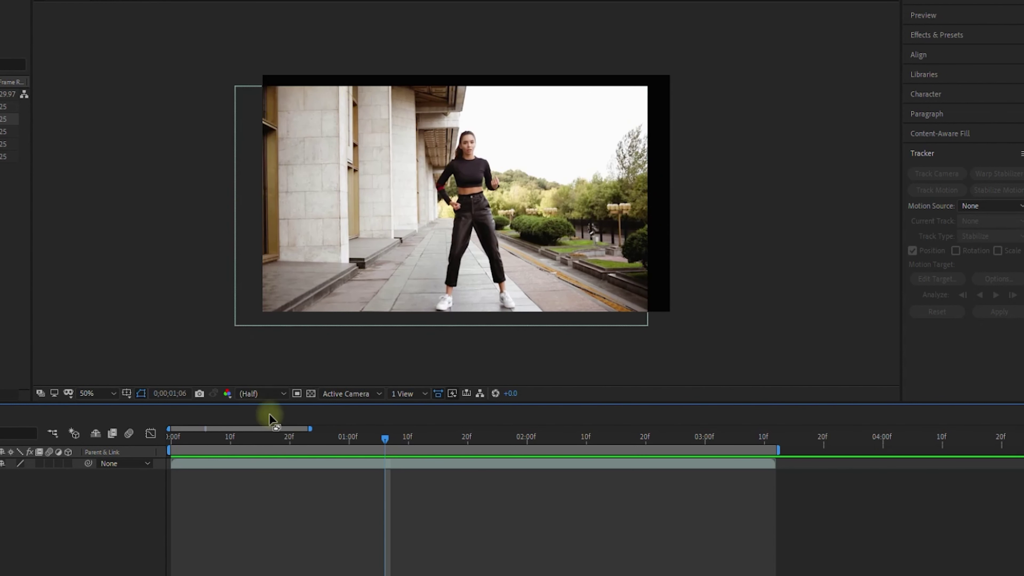
{"action": "left_click", "coordinate": [355, 273]}
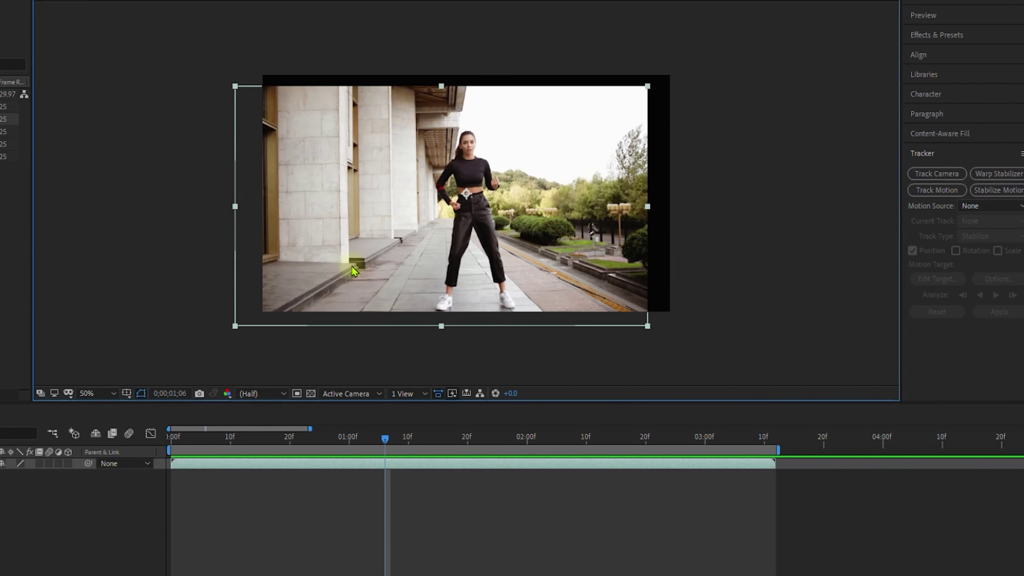
{"action": "left_click_drag", "start_coordinate": [235, 327], "coordinate": [201, 345]}
{"action": "key", "text": "space"}
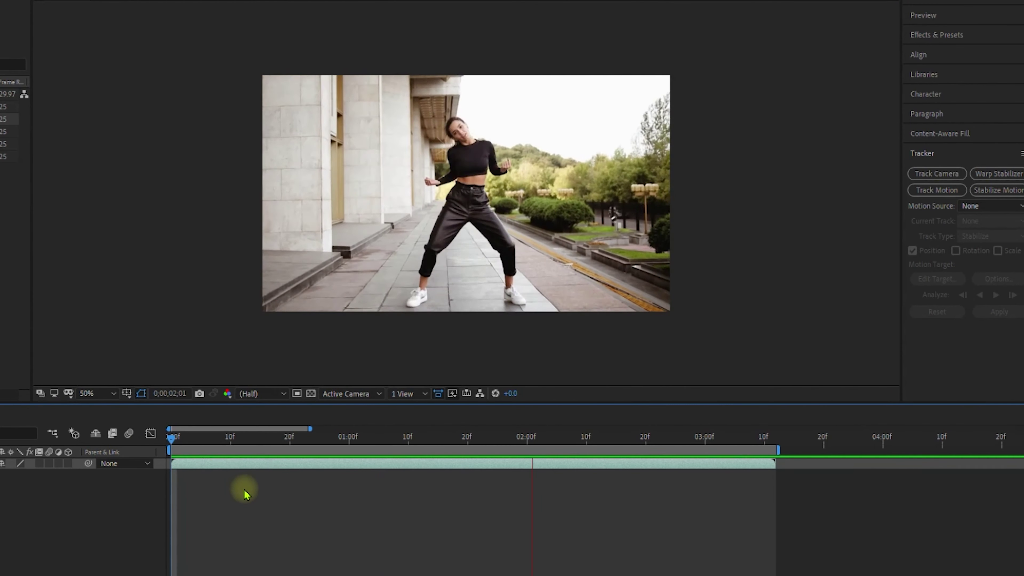
Enlarge the footage further at 01:12f until it covers the whole frame and preview it from the start.
{"action": "left_click_drag", "start_coordinate": [403, 443], "coordinate": [419, 444]}
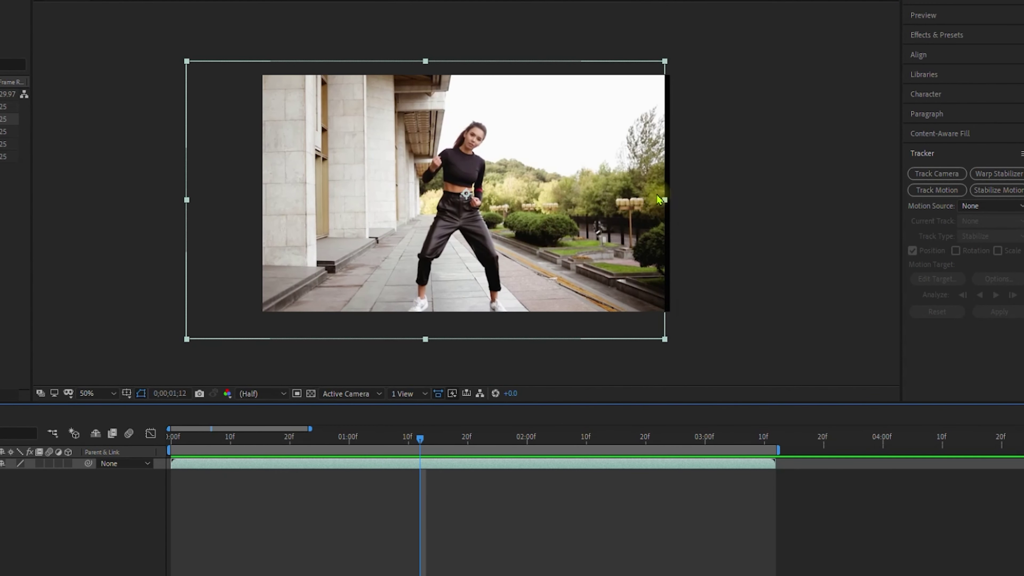
{"action": "left_click", "coordinate": [665, 339]}
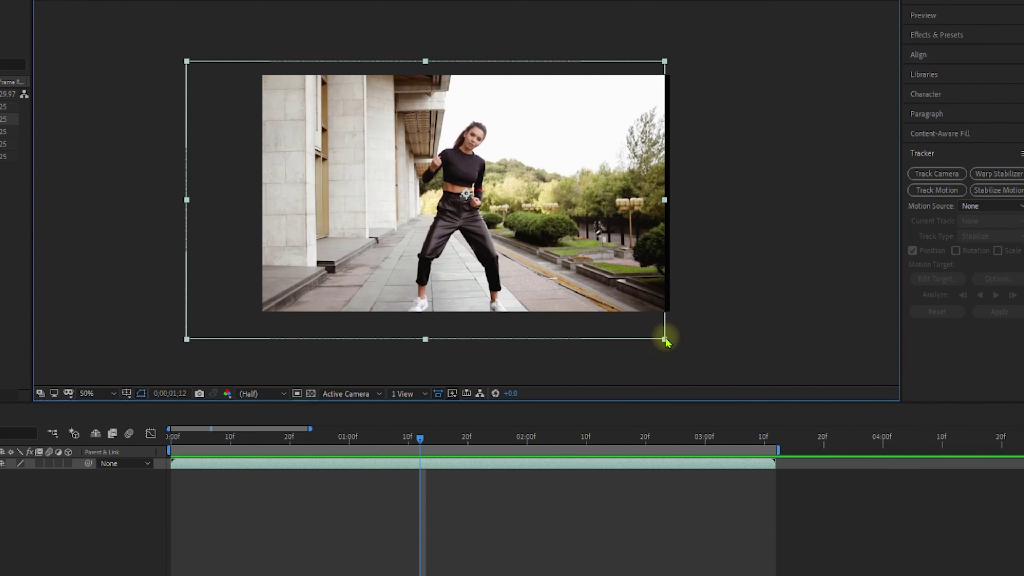
{"action": "left_click_drag", "start_coordinate": [666, 340], "coordinate": [688, 352]}
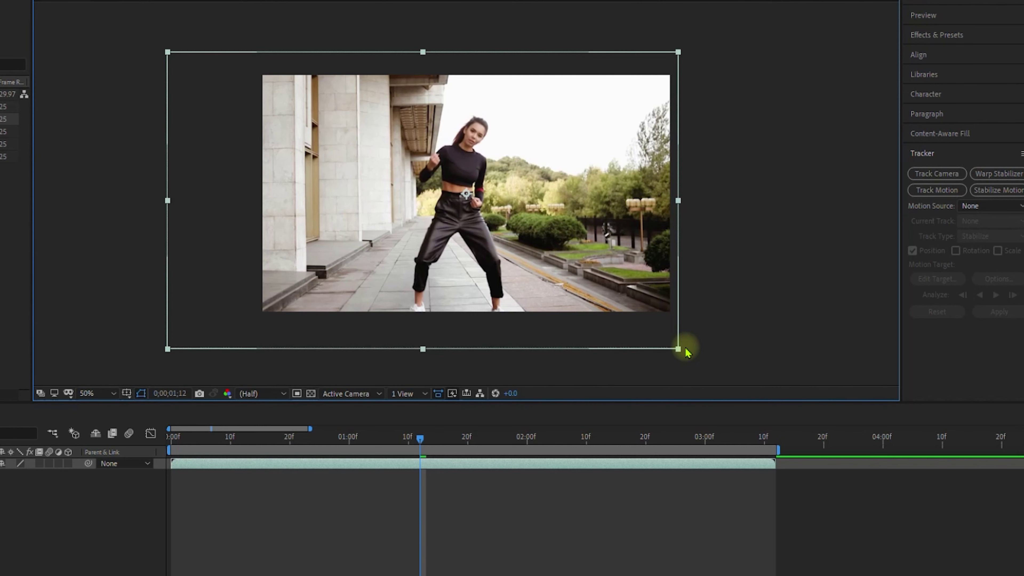
{"action": "left_click", "coordinate": [180, 445]}
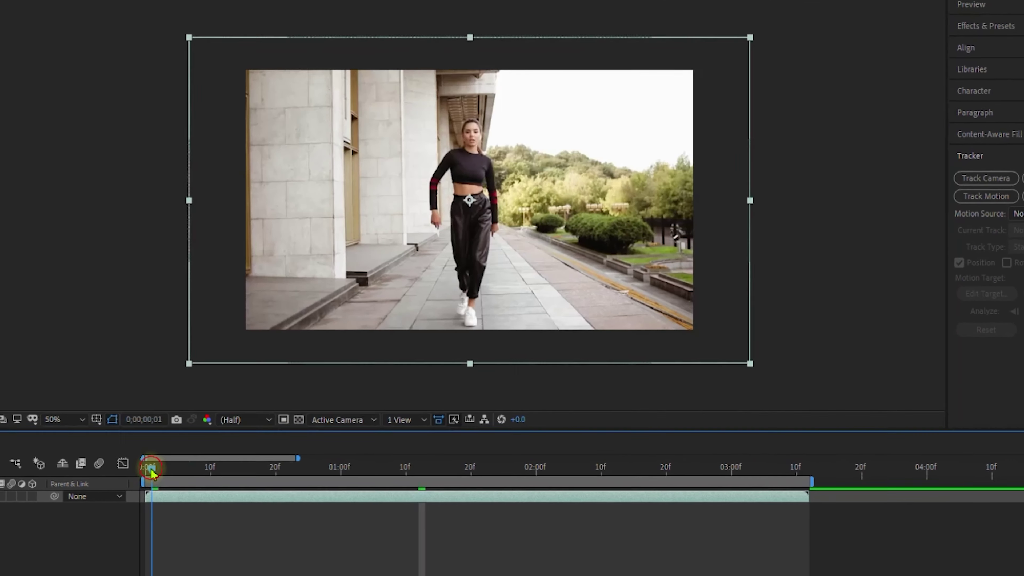
{"action": "key", "text": "space"}
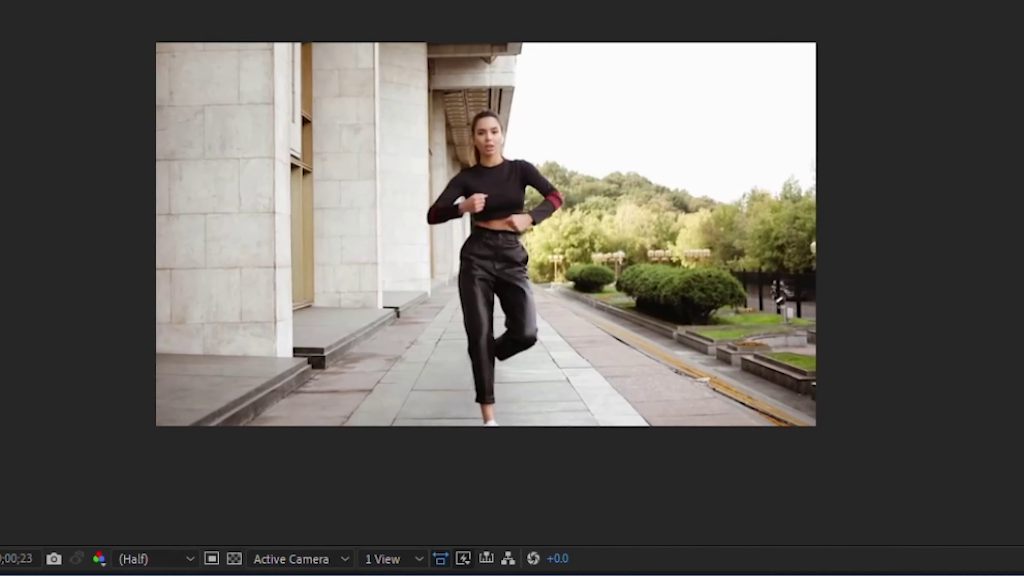